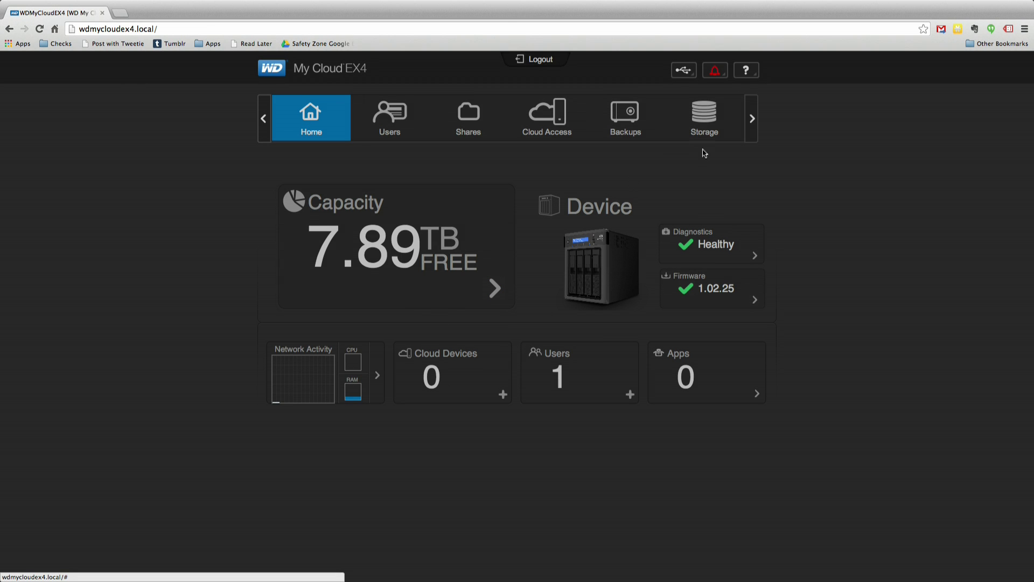
# Go to Storage, then Disk Status, then iSCSI to list the 30 GB iscsitest target
pyautogui.click(704, 118)
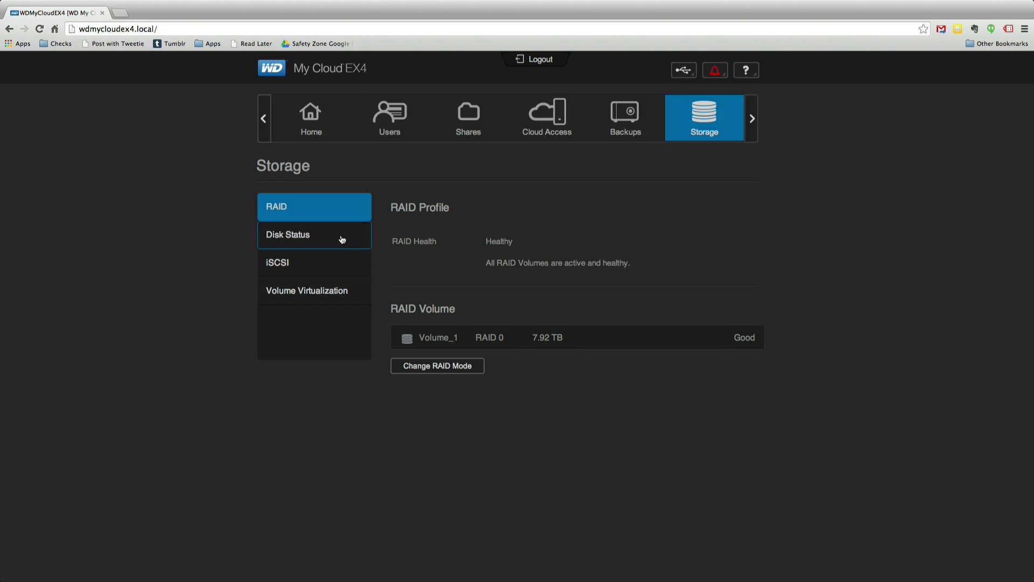
pyautogui.click(342, 240)
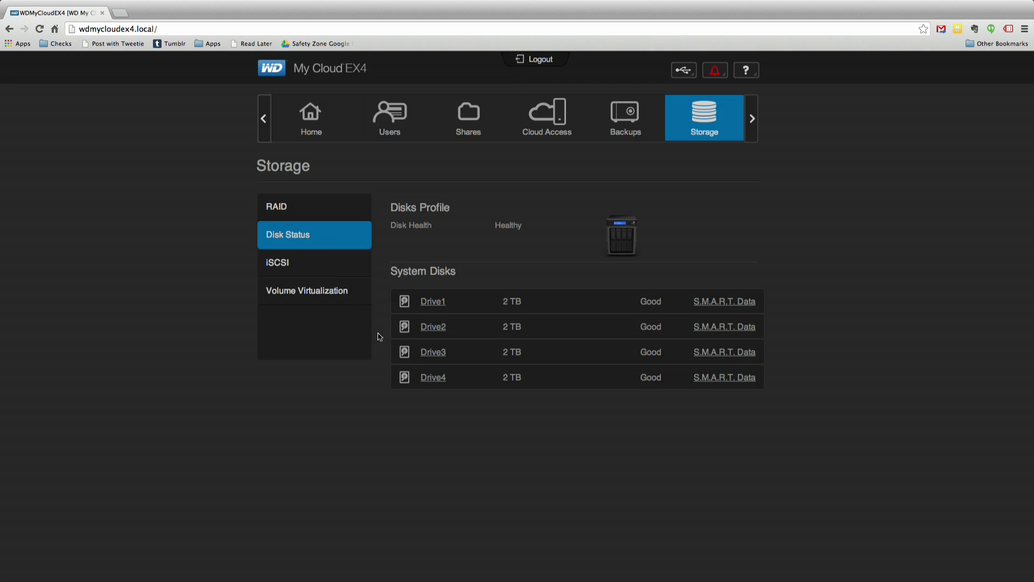
pyautogui.click(329, 267)
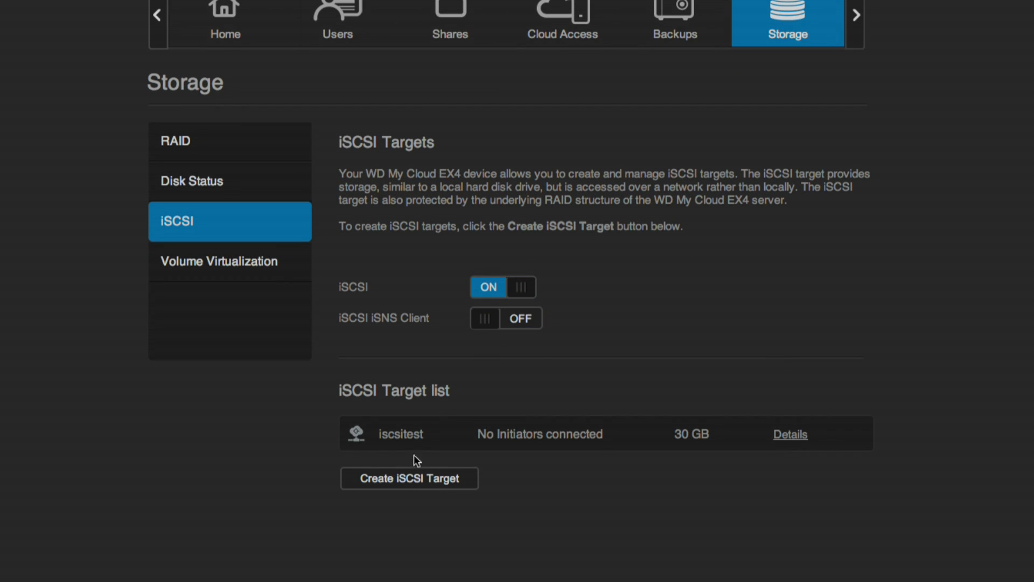
# Start a new iSCSI target with alias Test2 on Volume_1, sized 25 GB
pyautogui.click(421, 484)
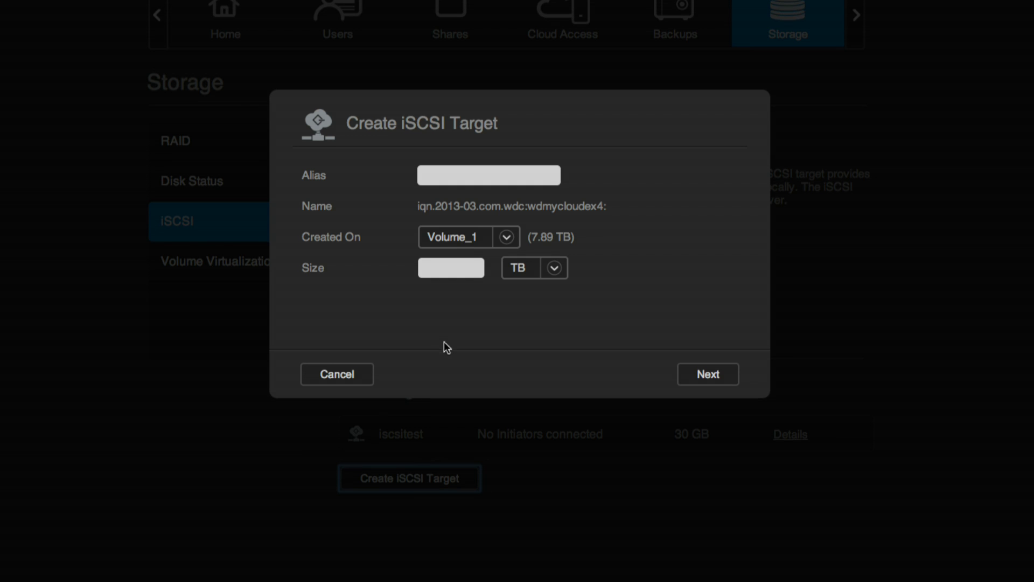
pyautogui.click(505, 181)
pyautogui.write('Test2')
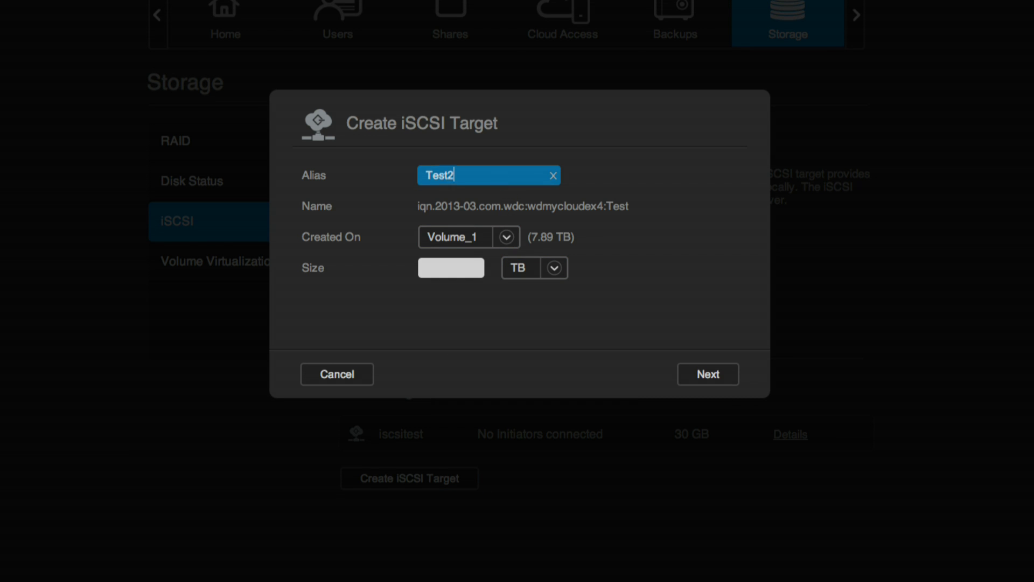
pyautogui.press('Tab')
pyautogui.click(472, 264)
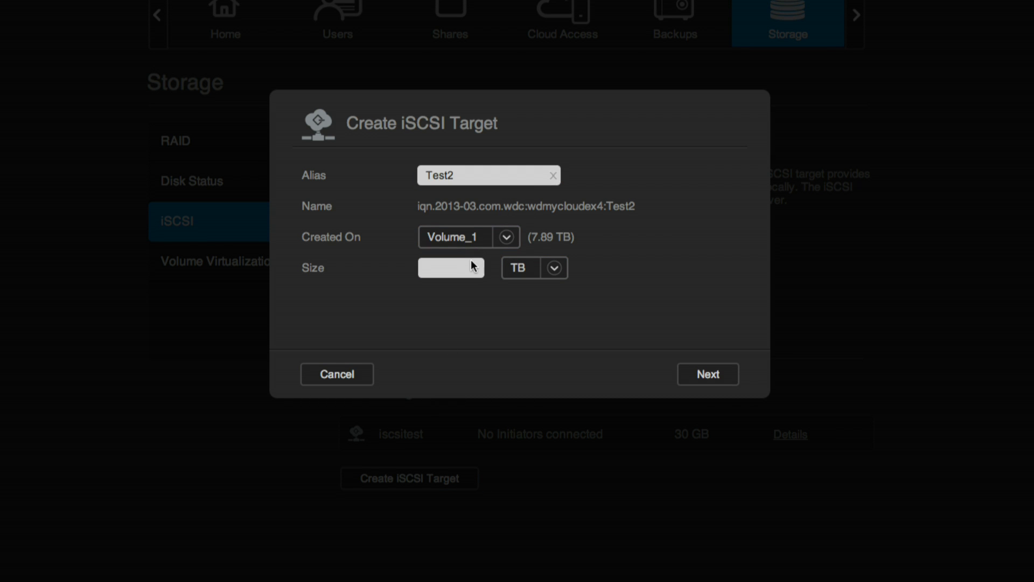
pyautogui.click(512, 240)
pyautogui.click(489, 267)
pyautogui.click(480, 269)
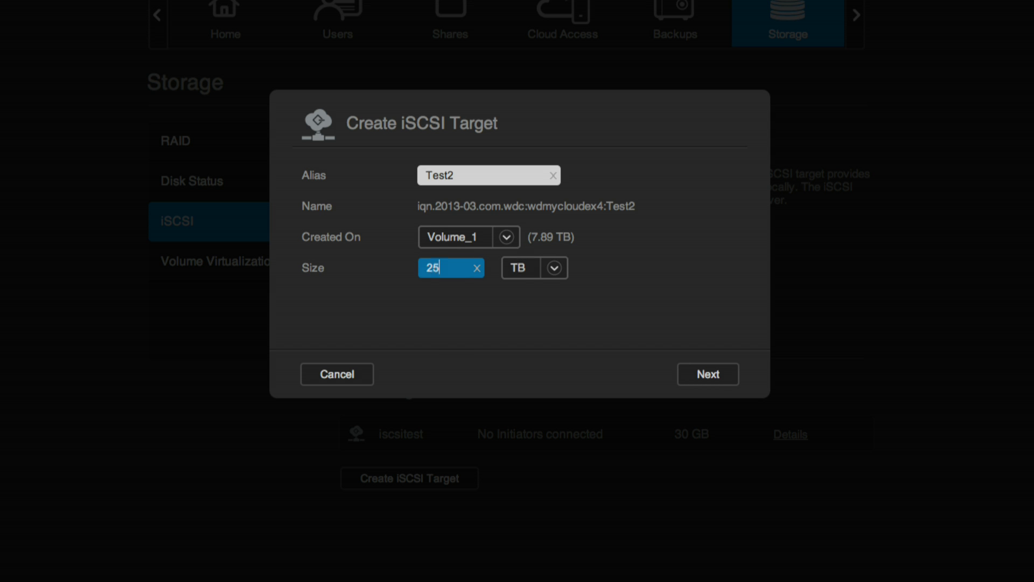
pyautogui.click(555, 264)
pyautogui.click(544, 317)
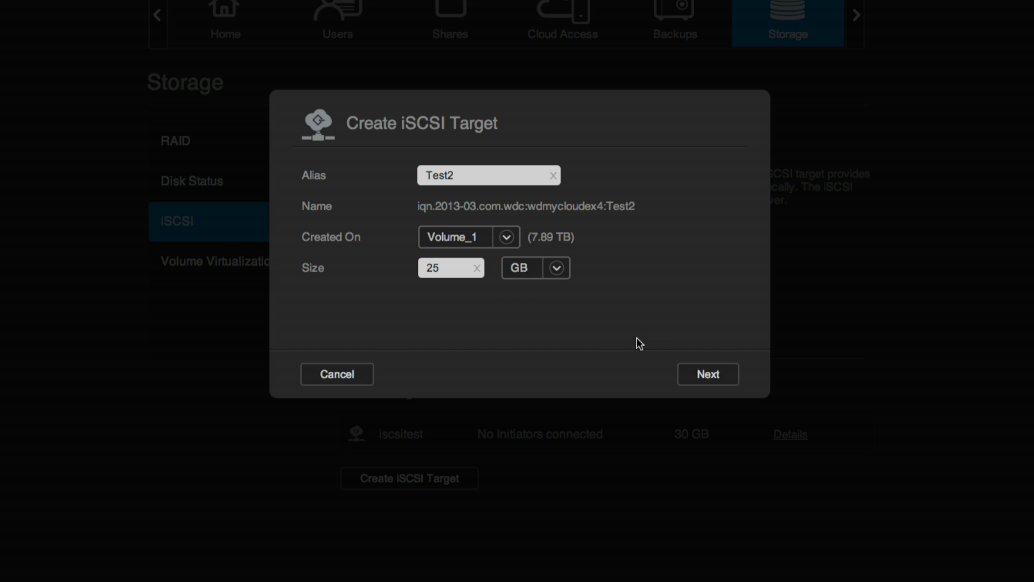
# Dismiss the uppercase alias error and change the alias to lowercase test2
pyautogui.click(696, 371)
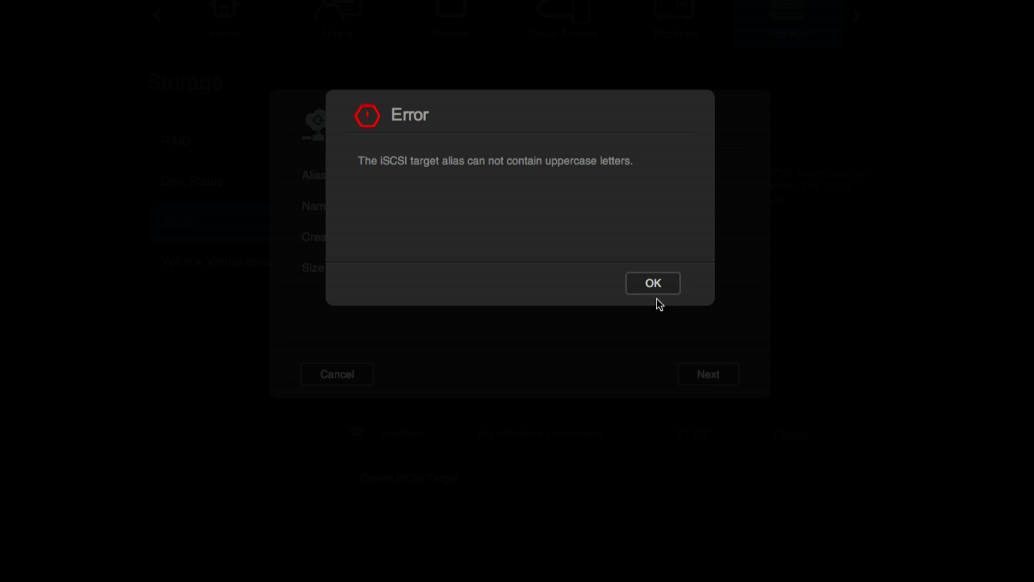
pyautogui.click(653, 288)
pyautogui.click(433, 173)
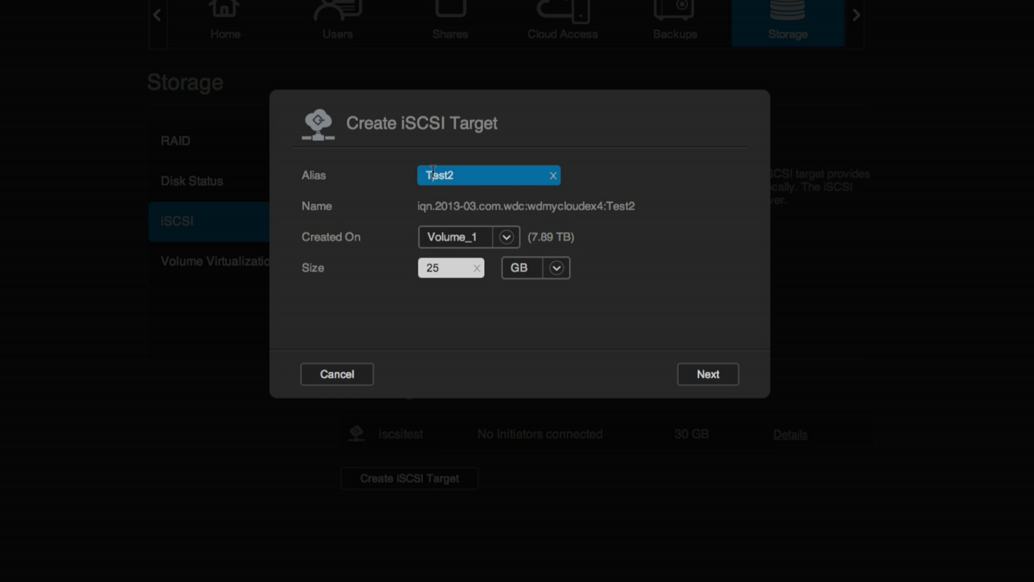
pyautogui.press('BackSpace')
pyautogui.write('t')
# Set the target's security to None and save the test2 target
pyautogui.click(698, 375)
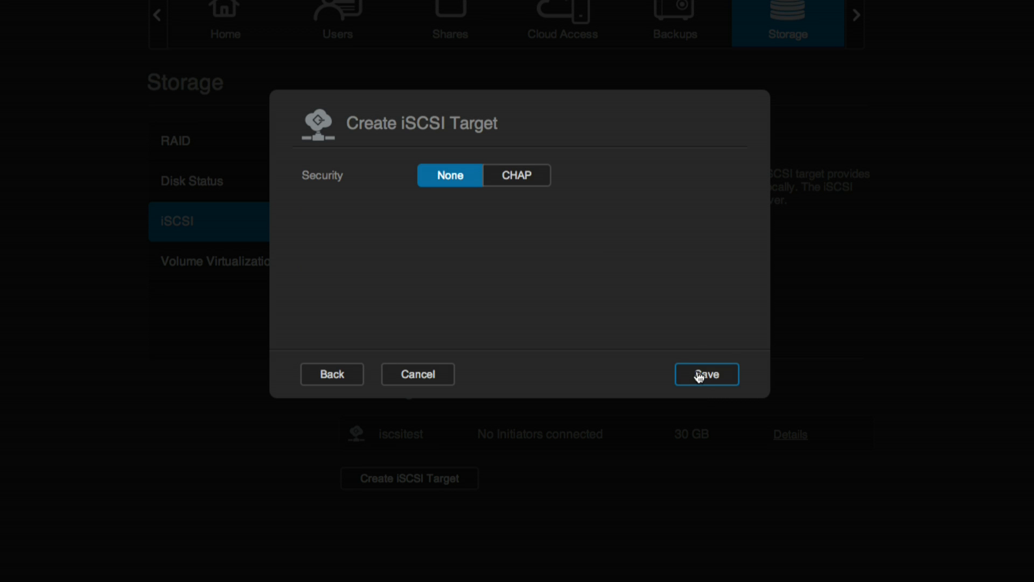
pyautogui.click(522, 188)
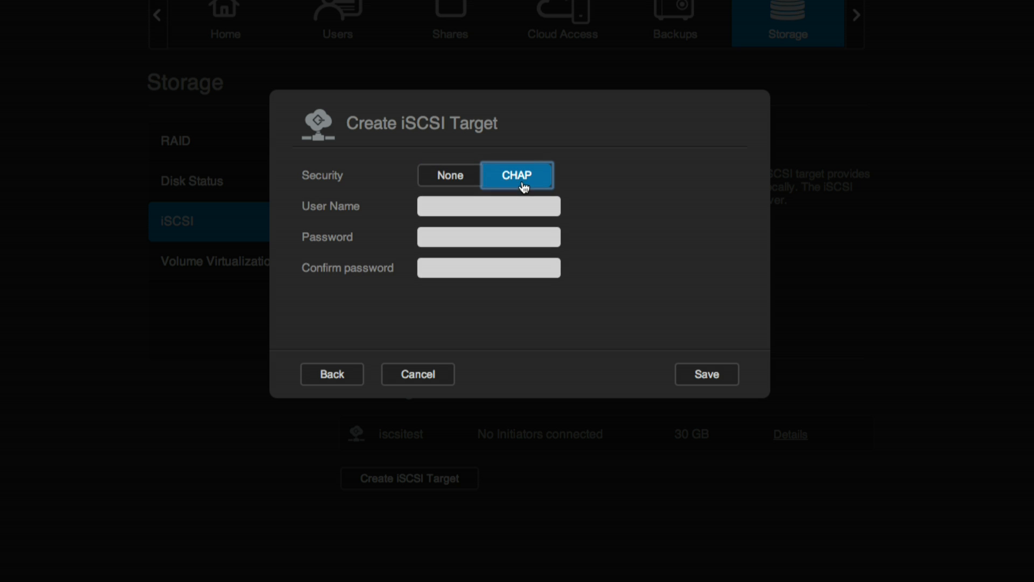
pyautogui.click(464, 178)
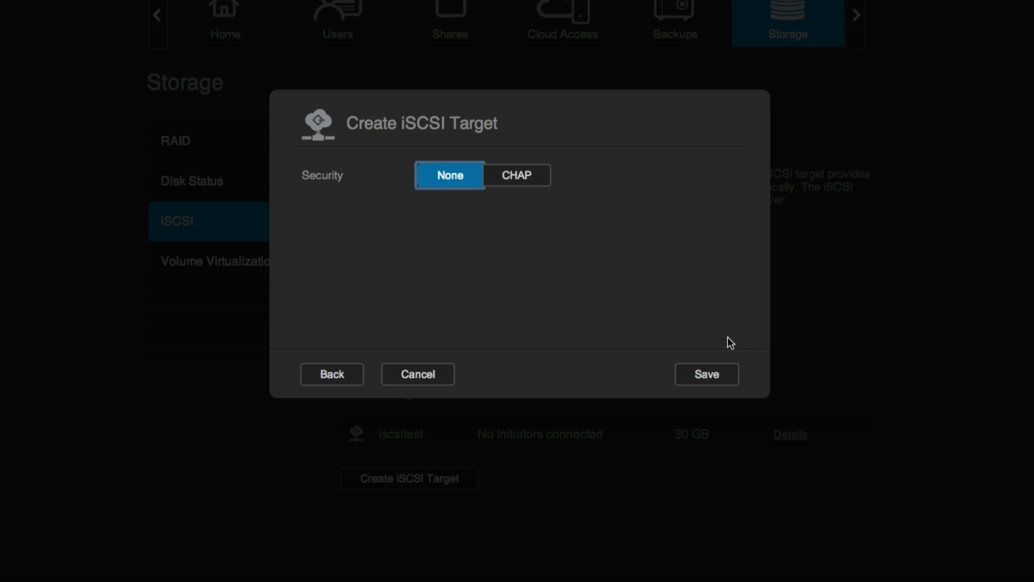
pyautogui.click(719, 377)
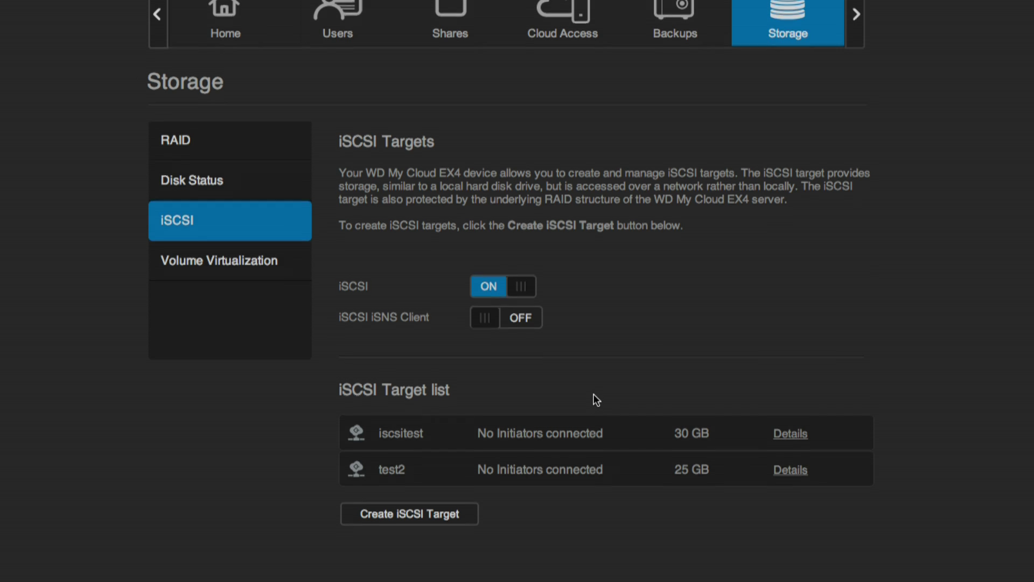
# Confirm test2 at 25 GB is listed alongside iscsitest in the iSCSI Target list
pyautogui.scroll(1, 596, 395)
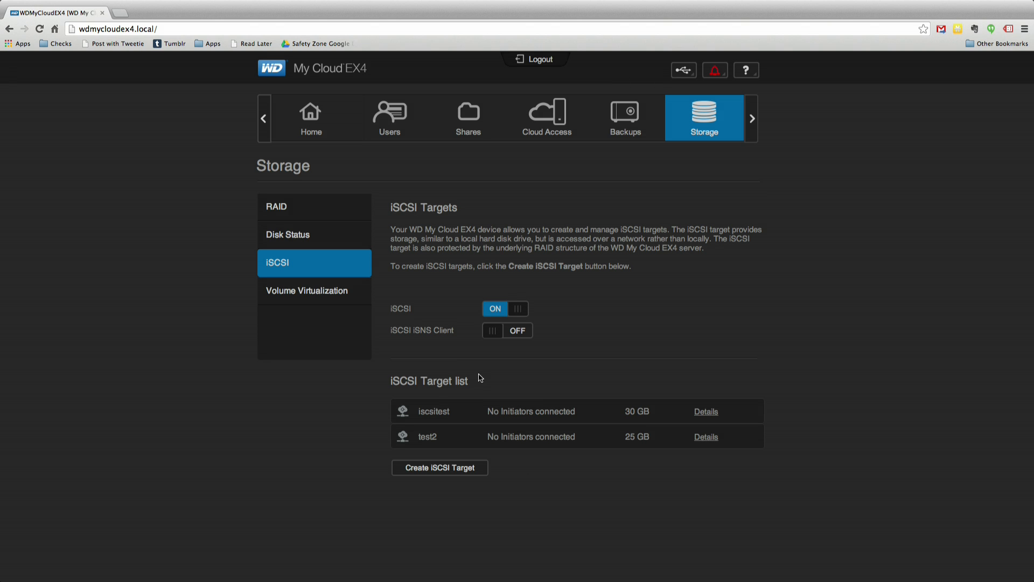
pyautogui.press('super+Tab')
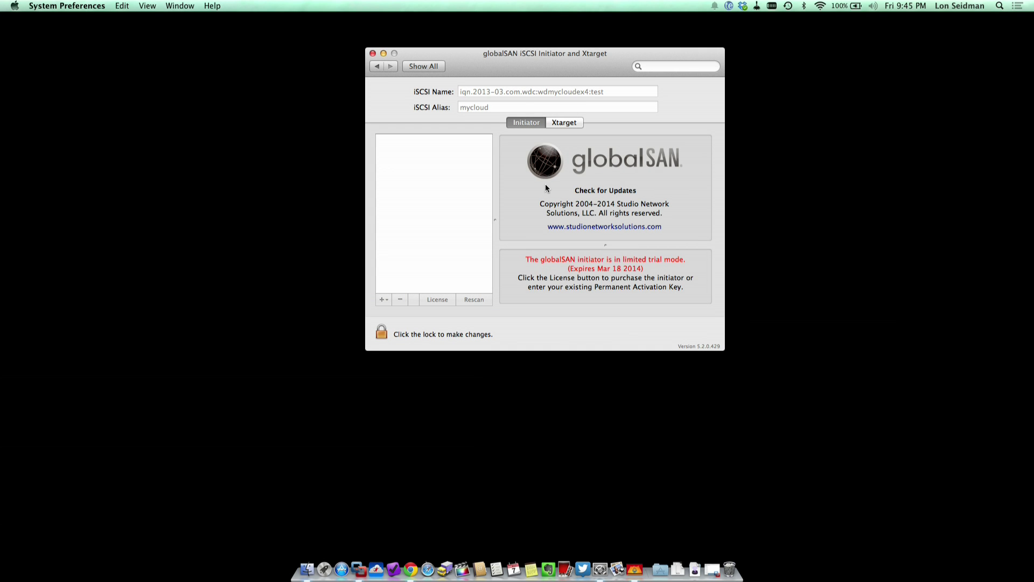
# Reopen the globalSAN pane and unlock it with the administrator password
pyautogui.click(430, 70)
pyautogui.click(391, 342)
pyautogui.click(383, 333)
pyautogui.write('*****')
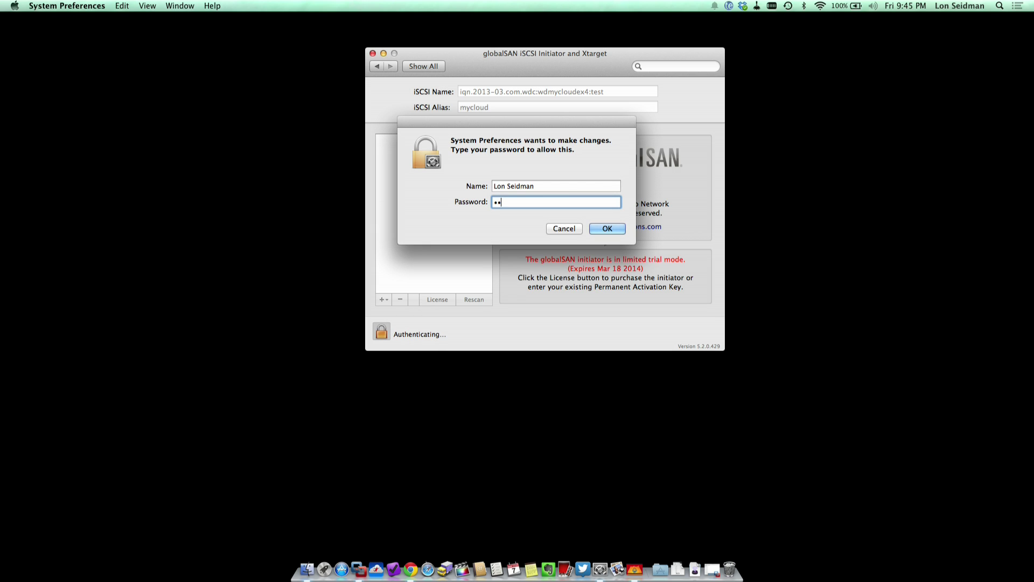
pyautogui.write('*')
pyautogui.press('Return')
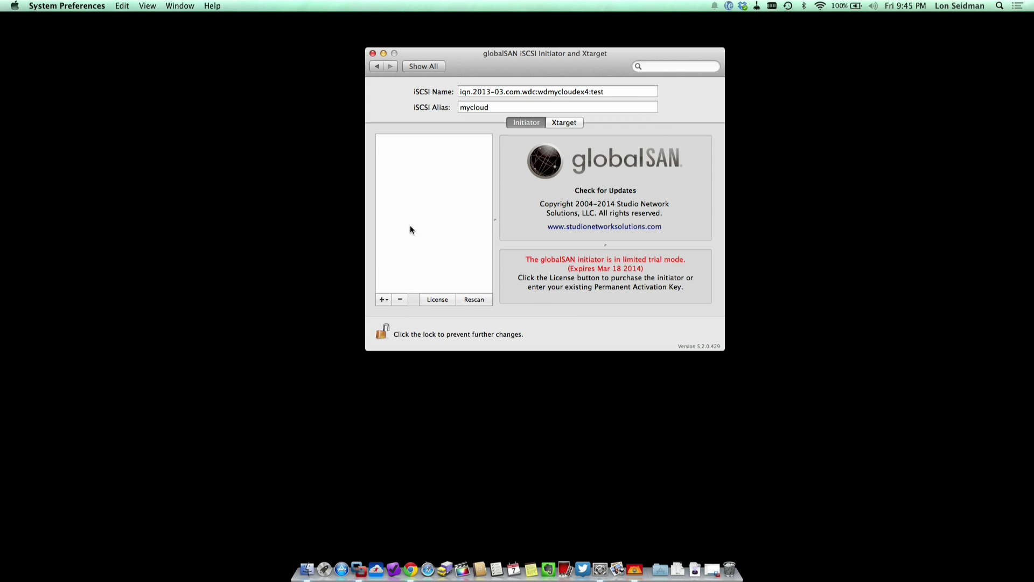
pyautogui.moveTo(515, 63); pyautogui.dragTo(490, 75)
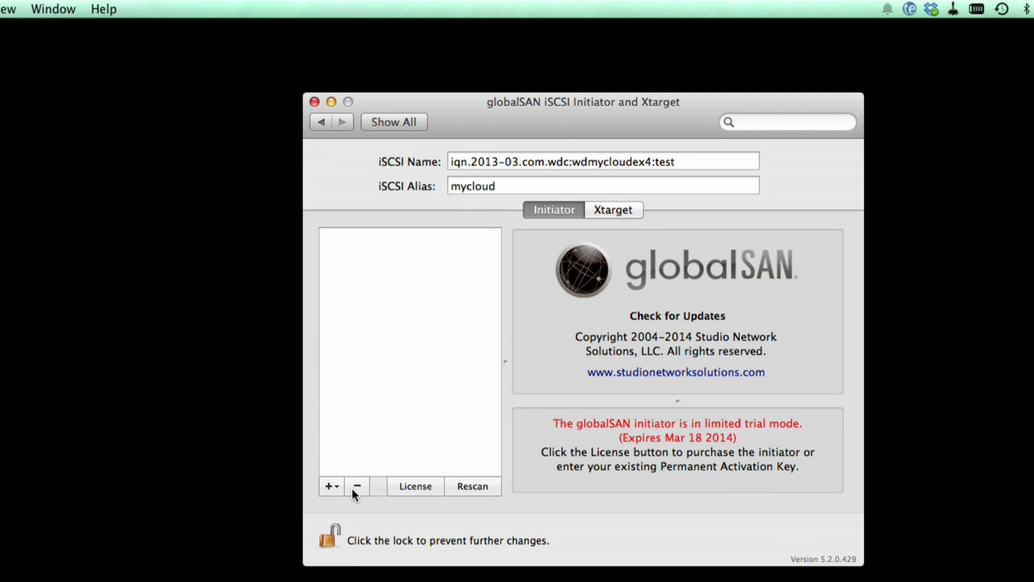
# Add a portal group named MyCloud with IP address 192.168.0.116
pyautogui.click(329, 486)
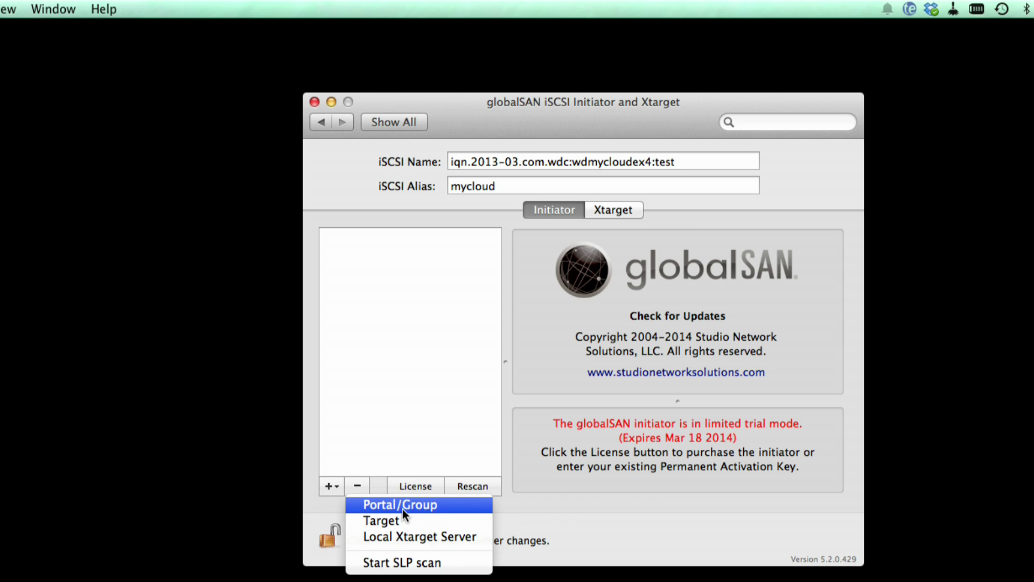
pyautogui.click(402, 507)
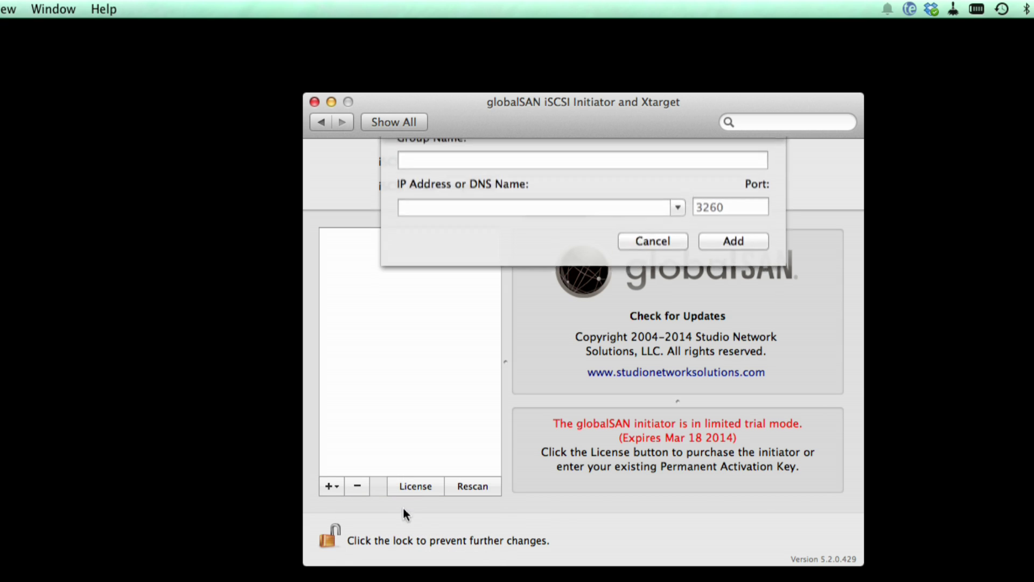
pyautogui.write('192.1')
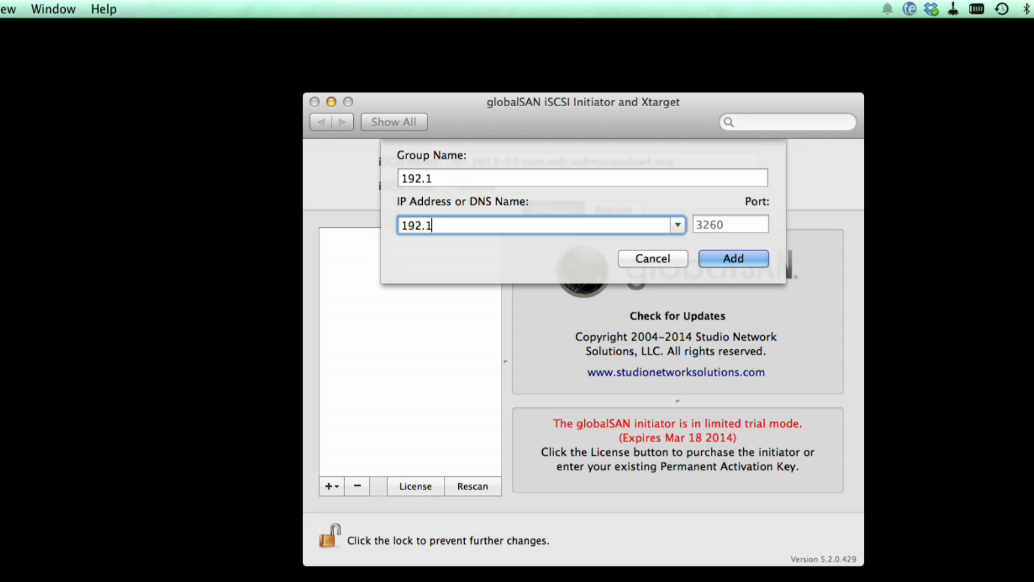
pyautogui.write('68.0.116')
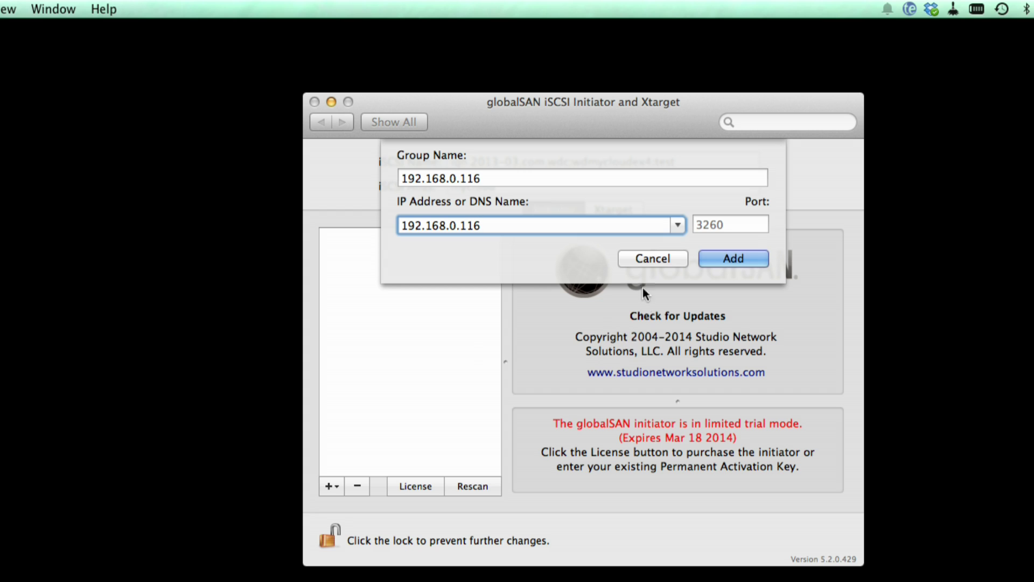
pyautogui.click(522, 178)
pyautogui.write('MyCloud')
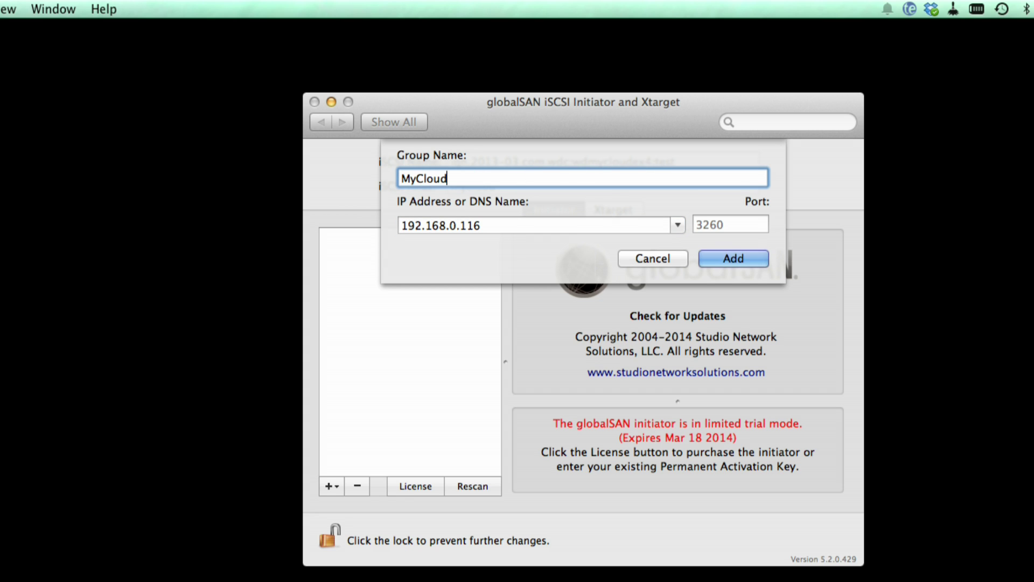
pyautogui.click(720, 255)
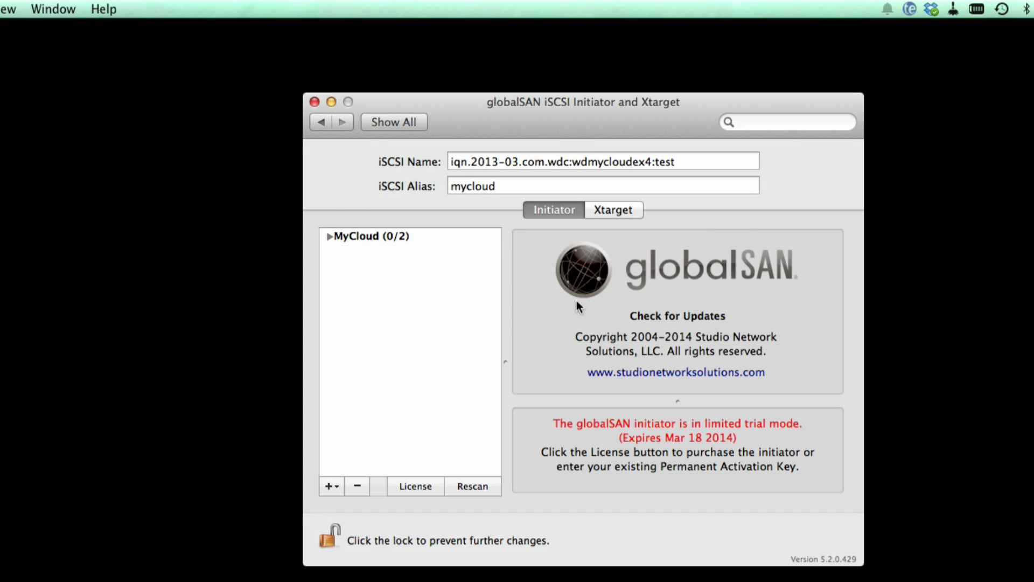
# Expand MyCloud, widen the target list, and select the test2 target to view its details
pyautogui.click(330, 236)
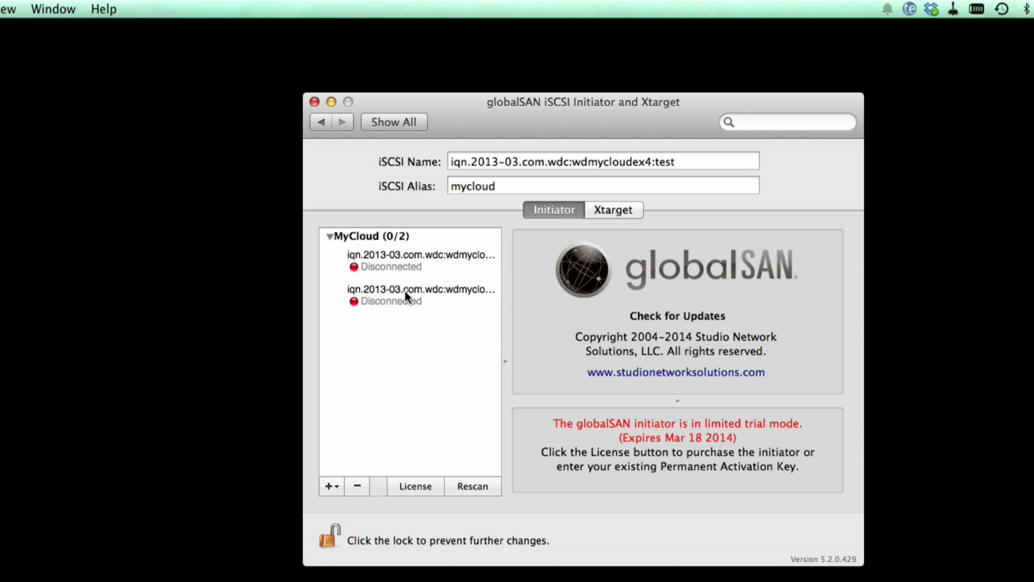
pyautogui.moveTo(507, 359); pyautogui.dragTo(608, 354)
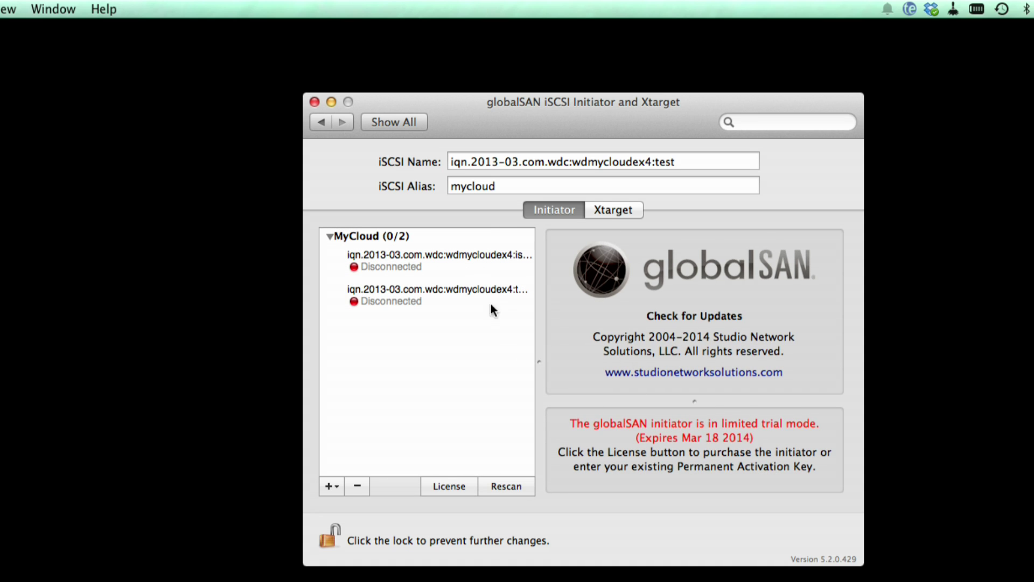
pyautogui.click(459, 277)
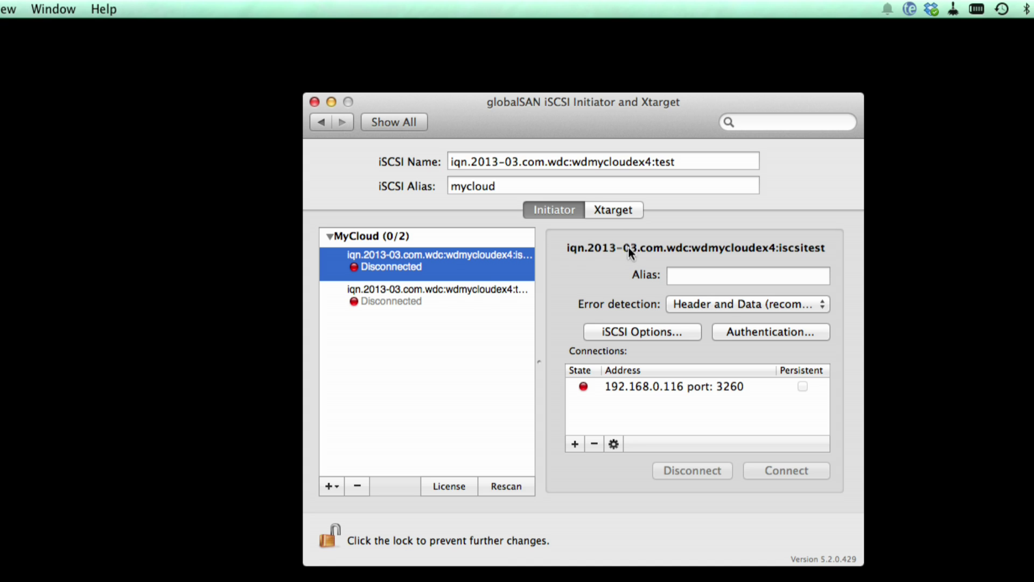
pyautogui.click(447, 297)
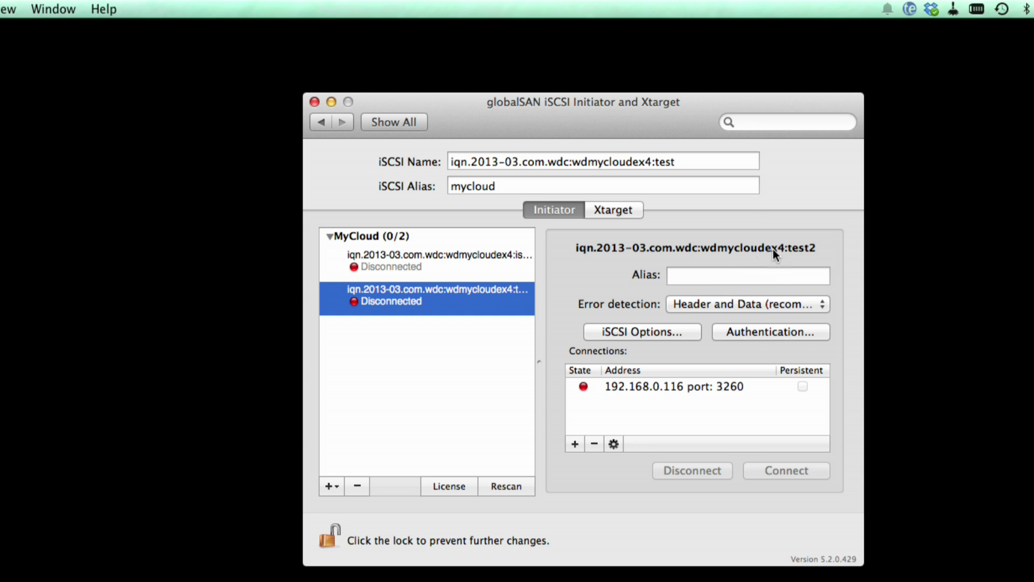
# In test2's iSCSI Options, tick always send SessionType and AuthMethod, then select its 192.168.0.116 connection
pyautogui.click(638, 332)
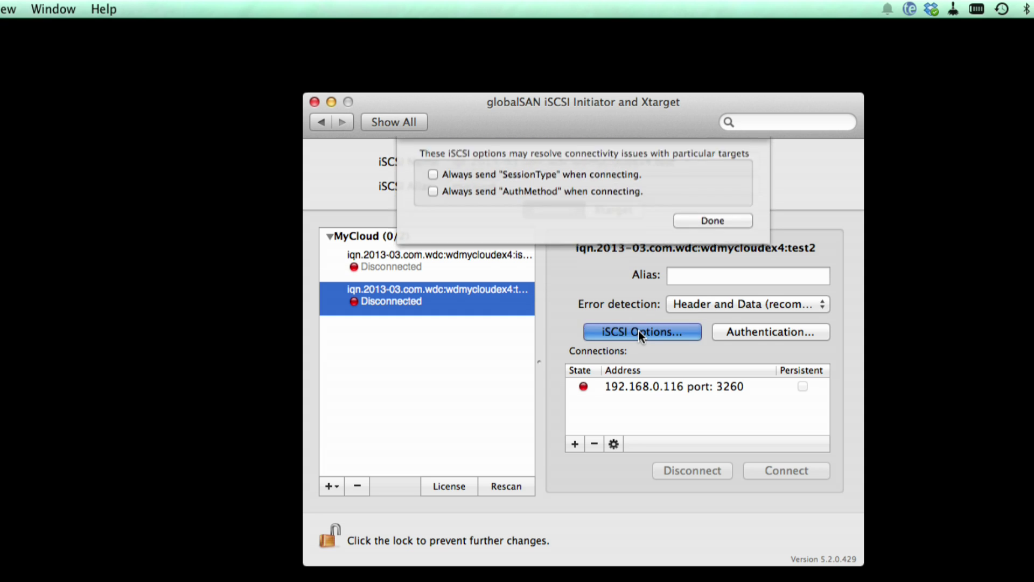
pyautogui.click(532, 183)
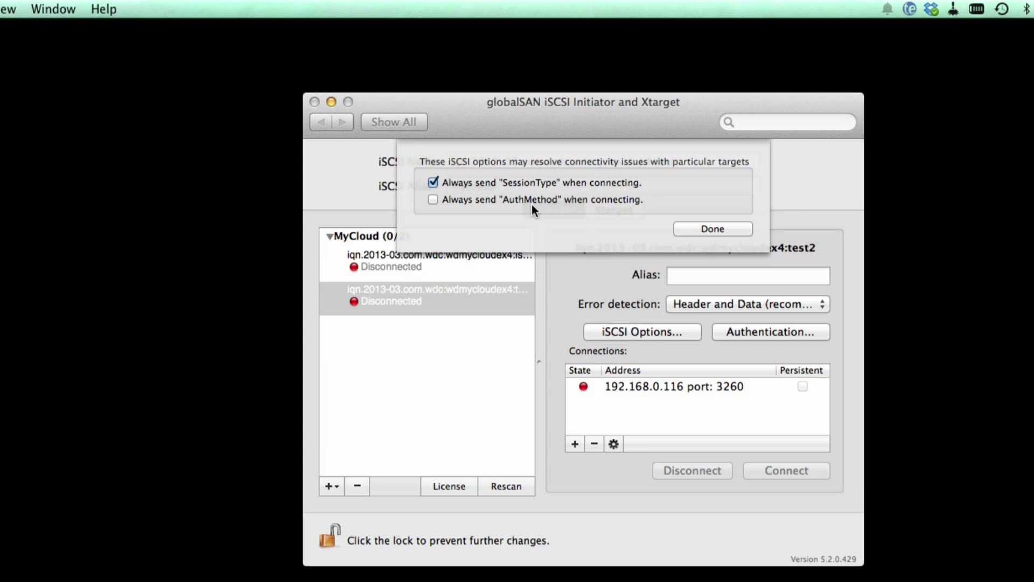
pyautogui.click(532, 199)
pyautogui.click(700, 230)
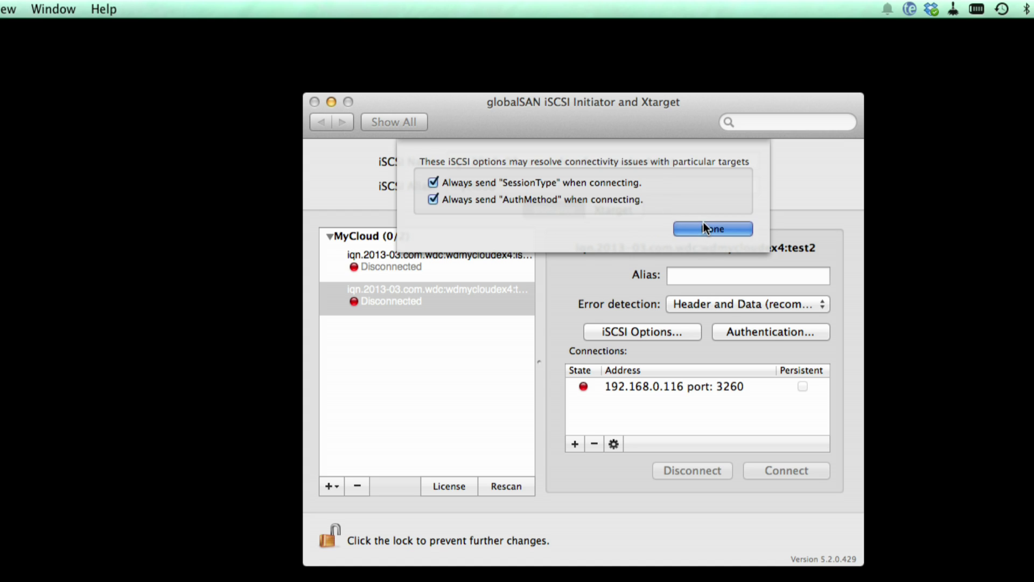
pyautogui.click(668, 387)
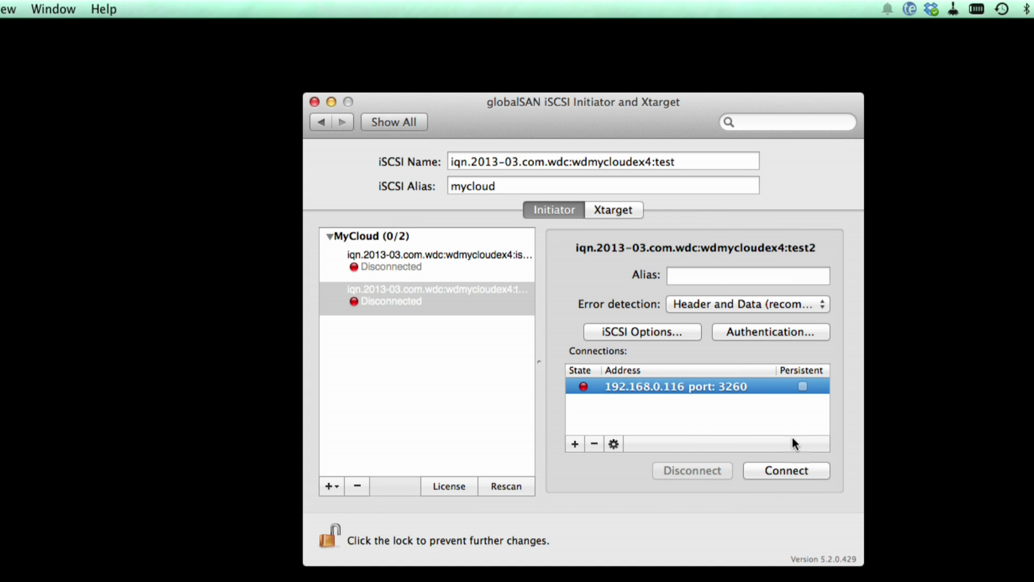
# Connect to test2 and choose Initialize for the unreadable disk alert
pyautogui.click(790, 469)
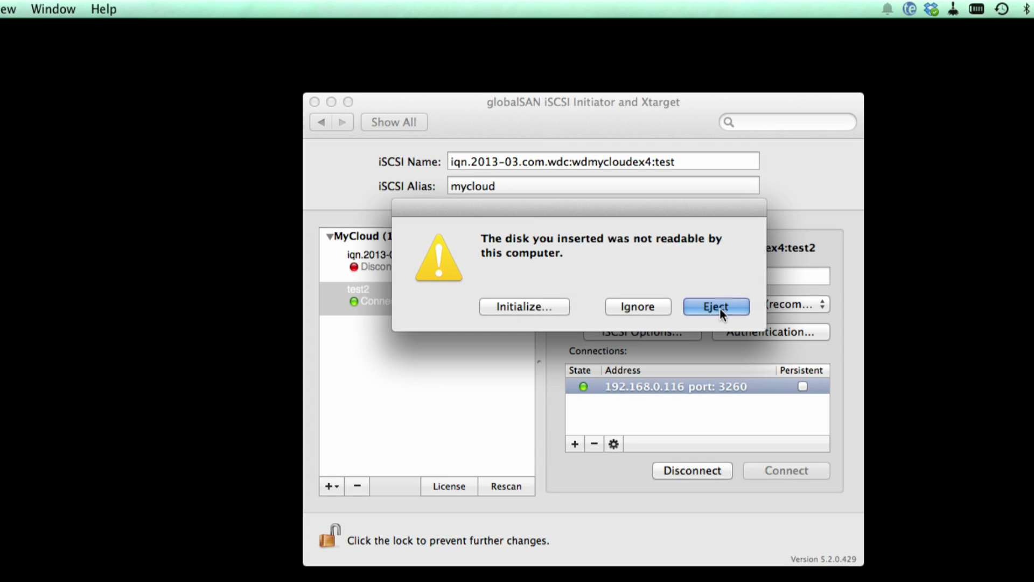
pyautogui.click(539, 311)
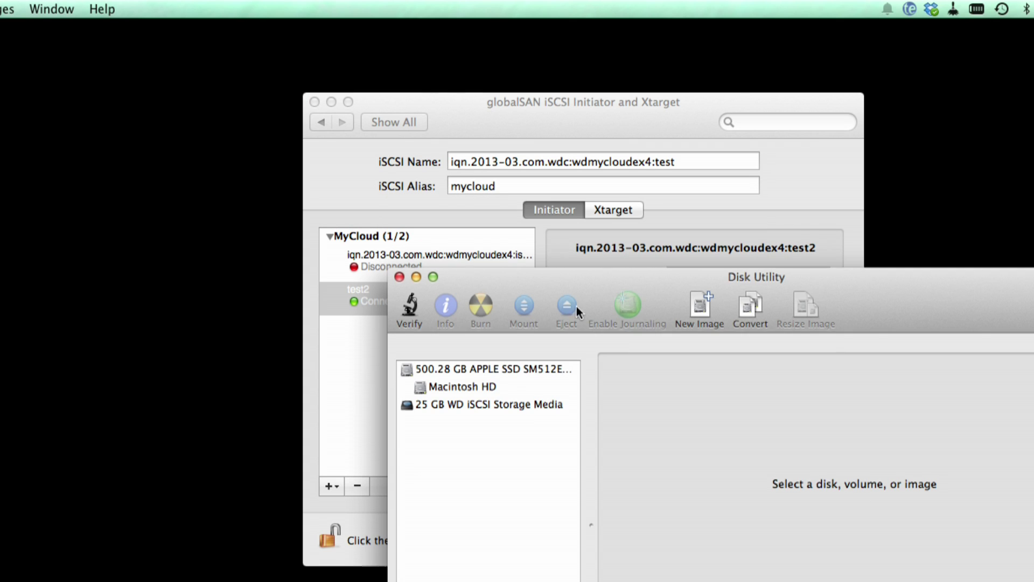
# Erase the 25 GB WD iSCSI Storage Media as Mac OS Extended (Journaled), named iSCSI Test
pyautogui.moveTo(850, 302); pyautogui.dragTo(635, 62)
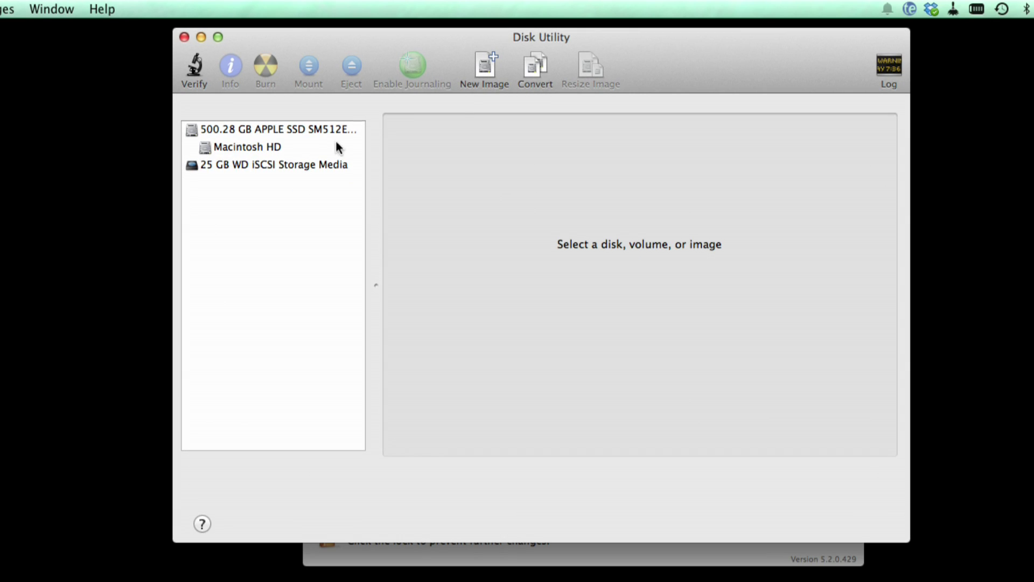
pyautogui.click(315, 163)
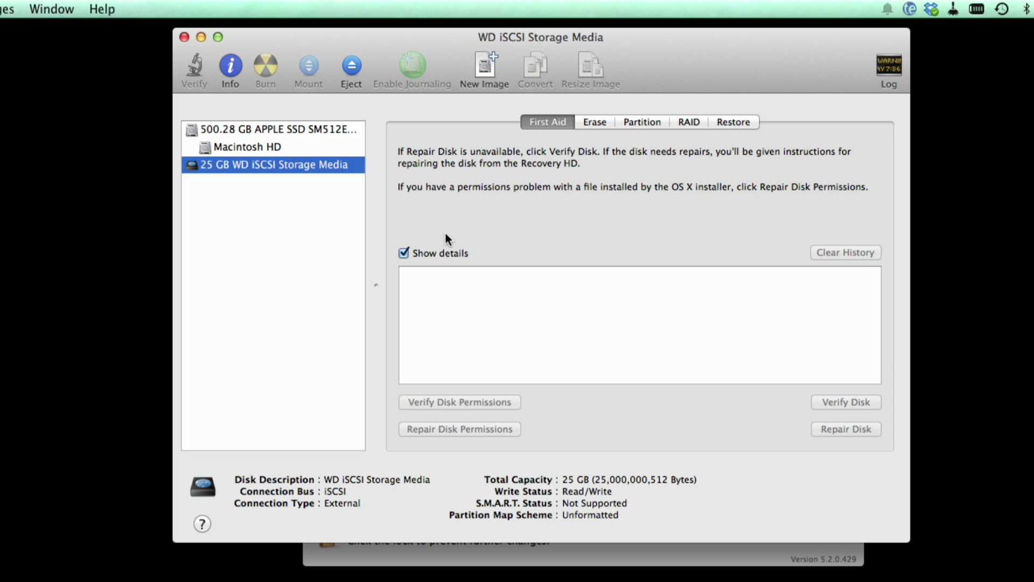
pyautogui.click(599, 123)
pyautogui.doubleClick(614, 311)
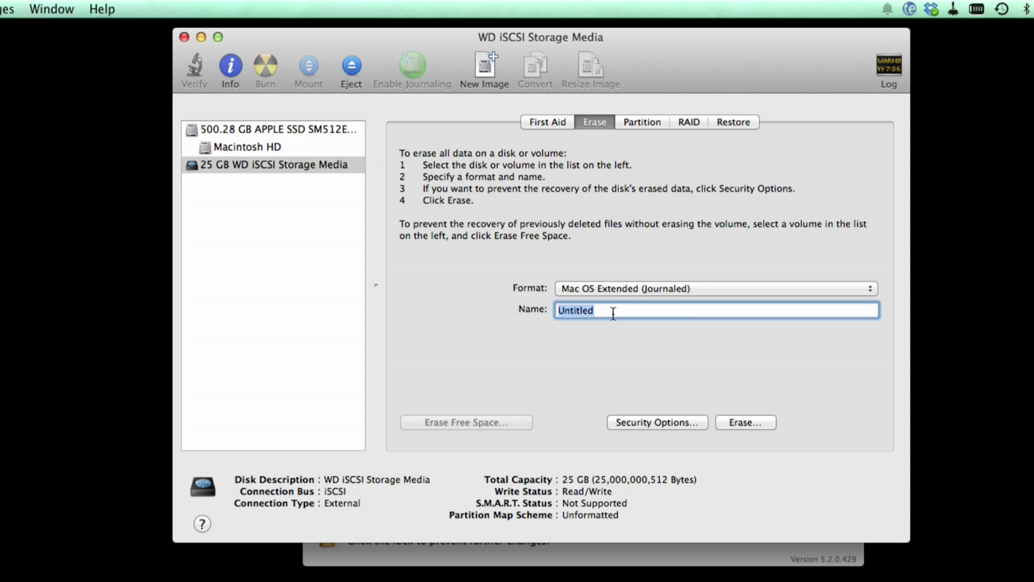
pyautogui.write('Test')
pyautogui.press('BackSpace')
pyautogui.press('BackSpace')
pyautogui.press('BackSpace')
pyautogui.press('BackSpace')
pyautogui.write('iSCSI Test')
pyautogui.click(743, 416)
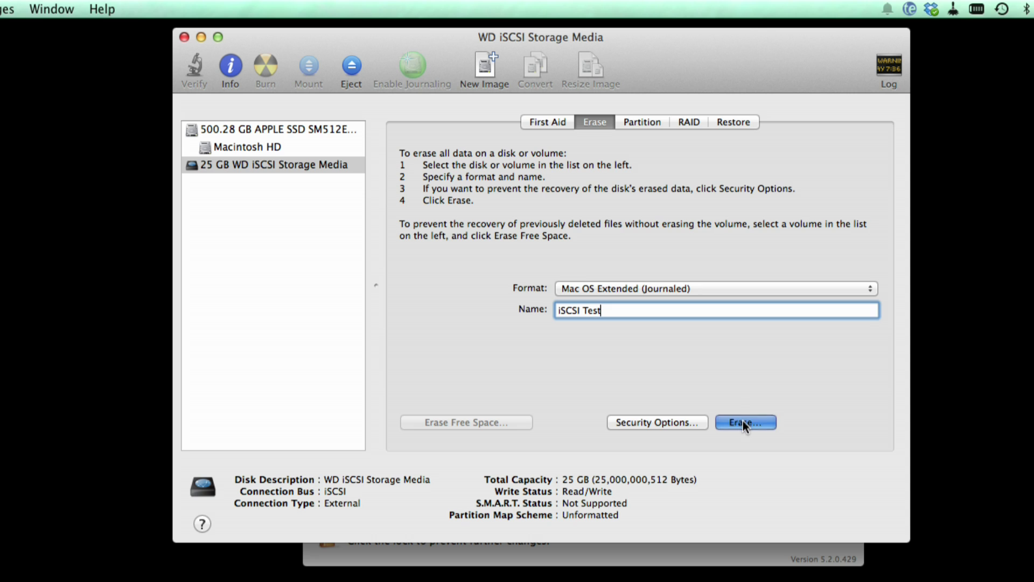
pyautogui.click(681, 209)
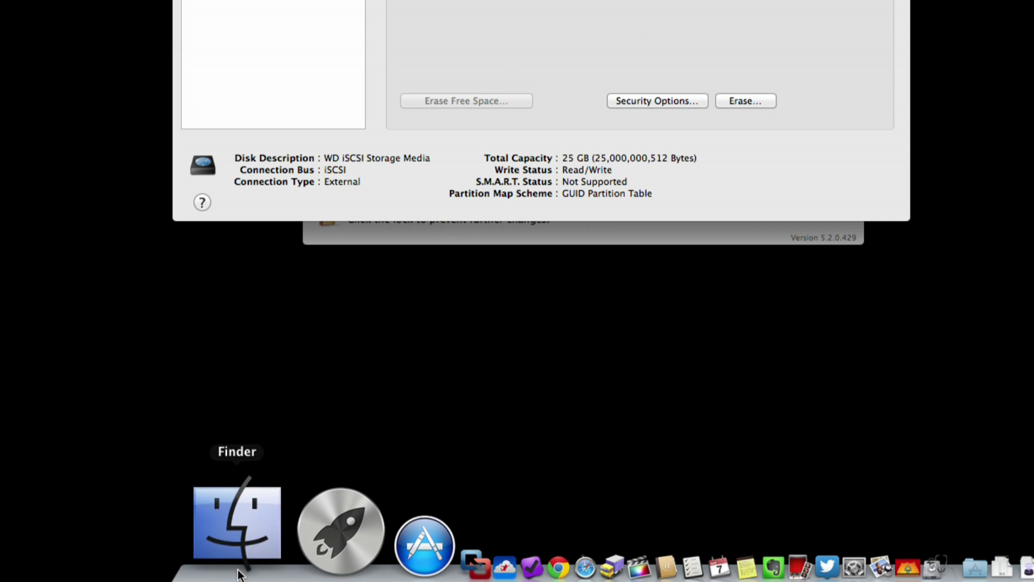
pyautogui.click(238, 572)
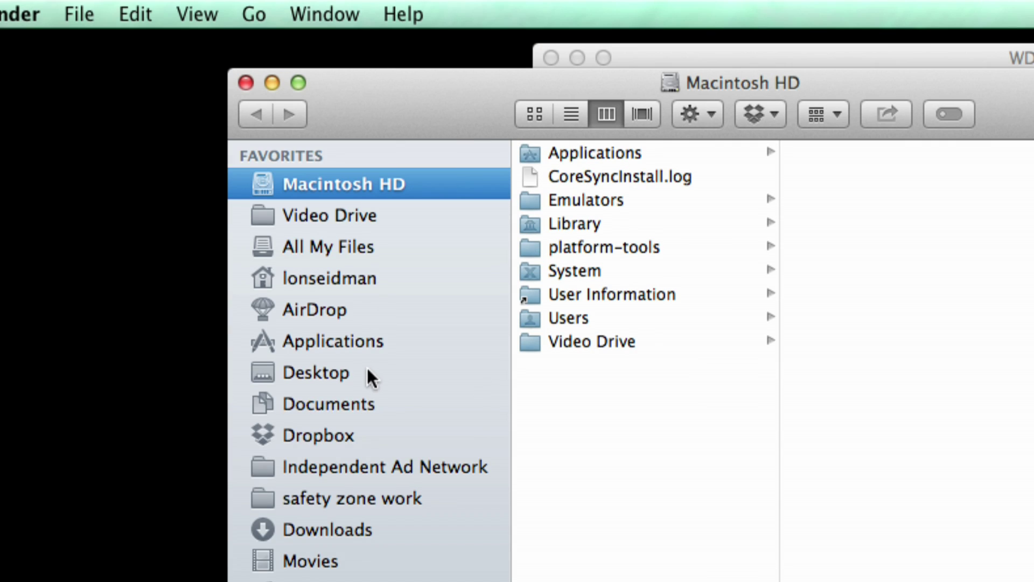
# Scroll the Finder sidebar down to the iSCSI Test volume under Devices
pyautogui.scroll(-2, 267, 77)
pyautogui.scroll(-10, 361, 386)
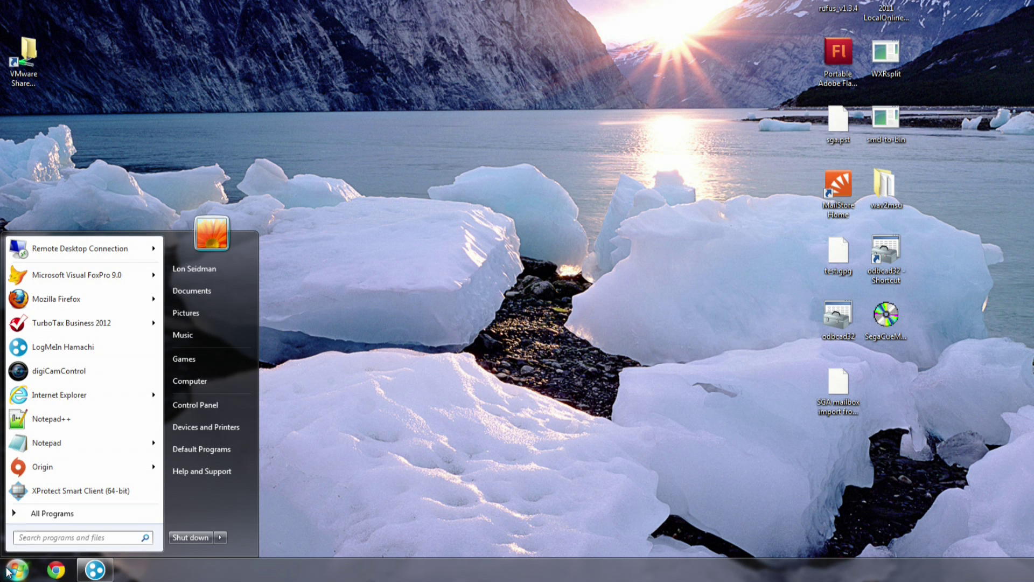
# Launch the Windows iSCSI Initiator from a Start search for 'iscsi'
pyautogui.write('i')
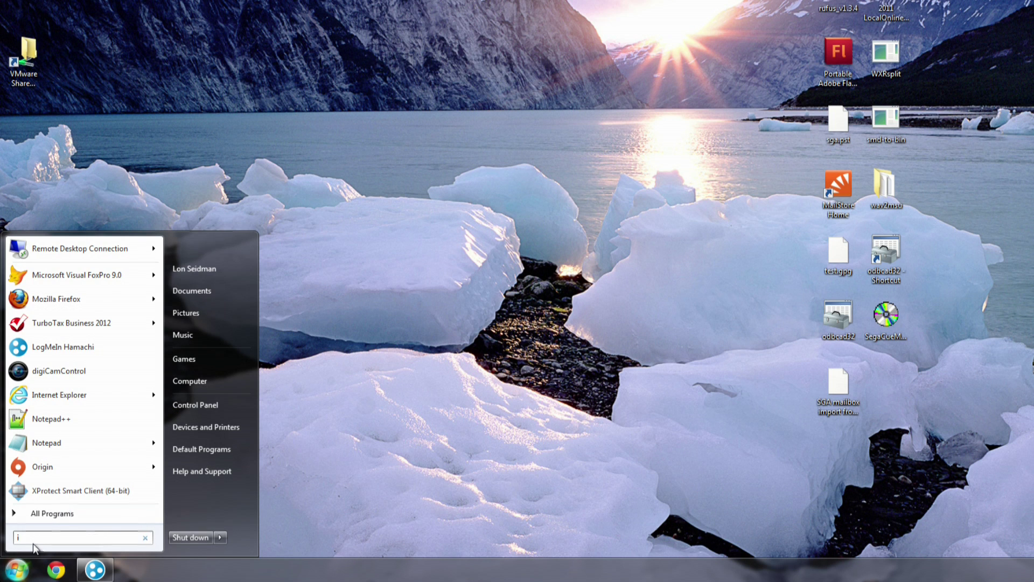
pyautogui.write('scsi')
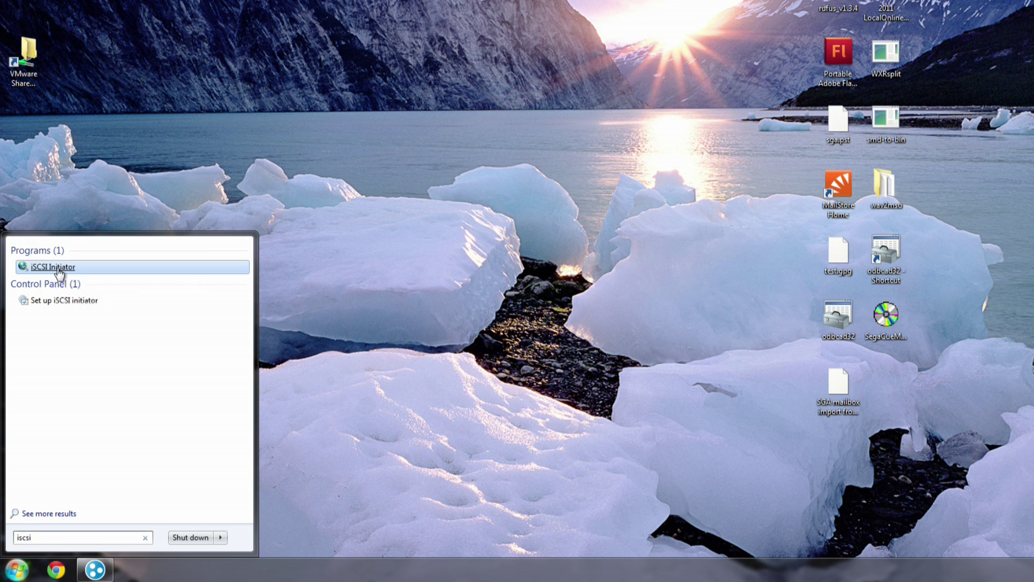
pyautogui.click(59, 268)
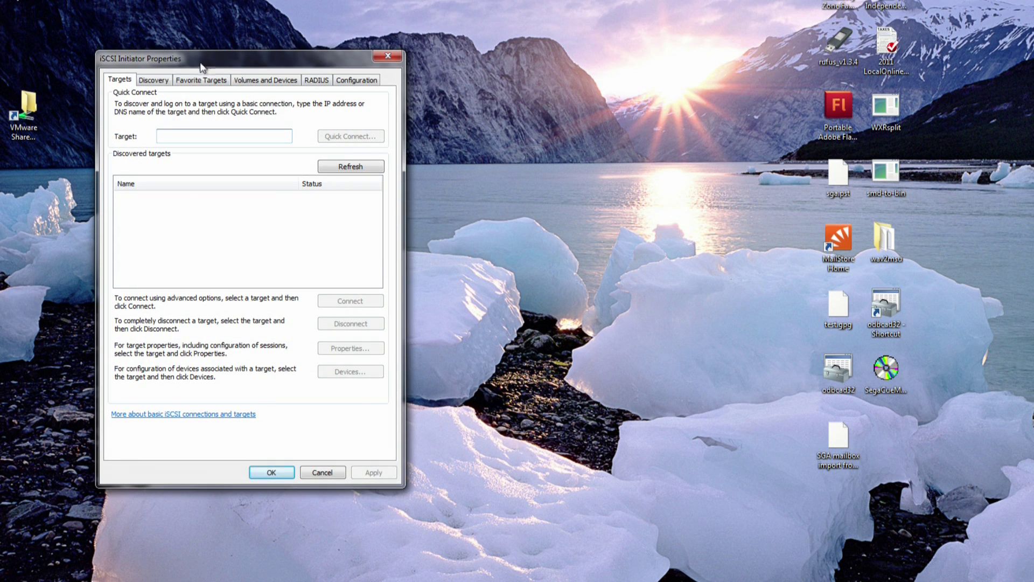
pyautogui.moveTo(203, 64); pyautogui.dragTo(339, 93)
# Quick-connect to the NAS at 192.168.0.116, log in to the windowstest target, and close the initiator
pyautogui.write('192.168')
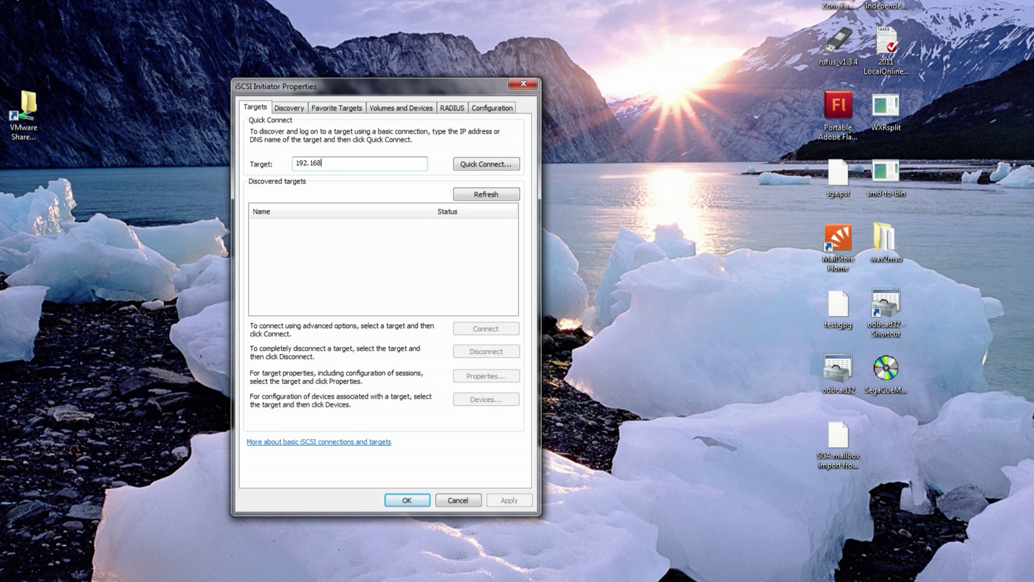
pyautogui.write('.0.116')
pyautogui.press('Return')
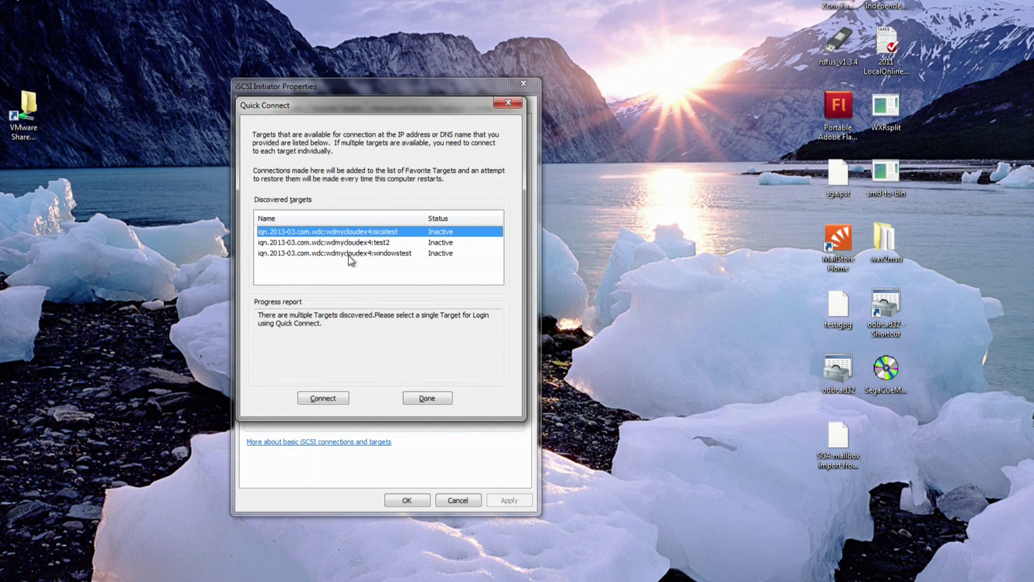
pyautogui.click(338, 252)
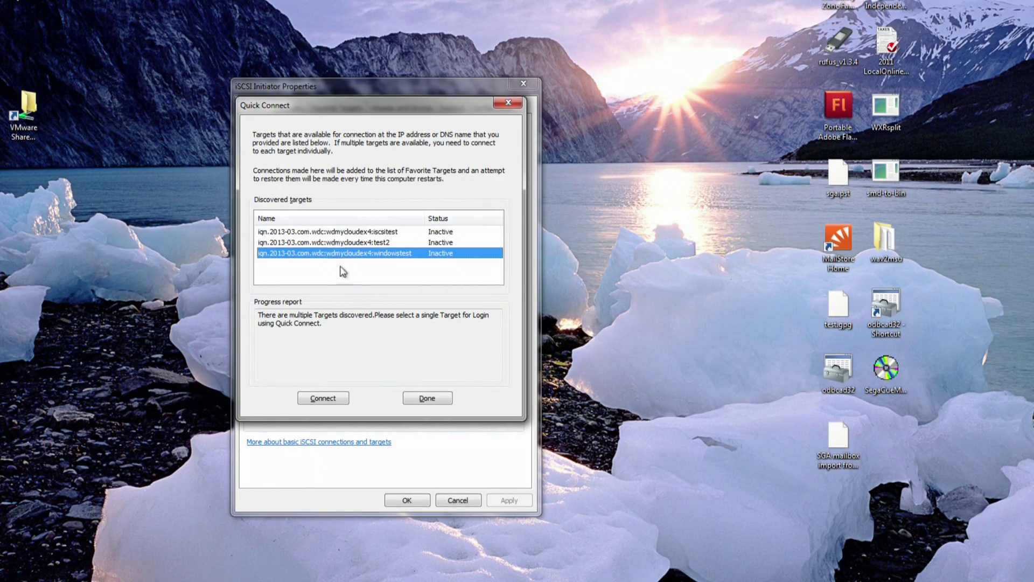
pyautogui.click(333, 397)
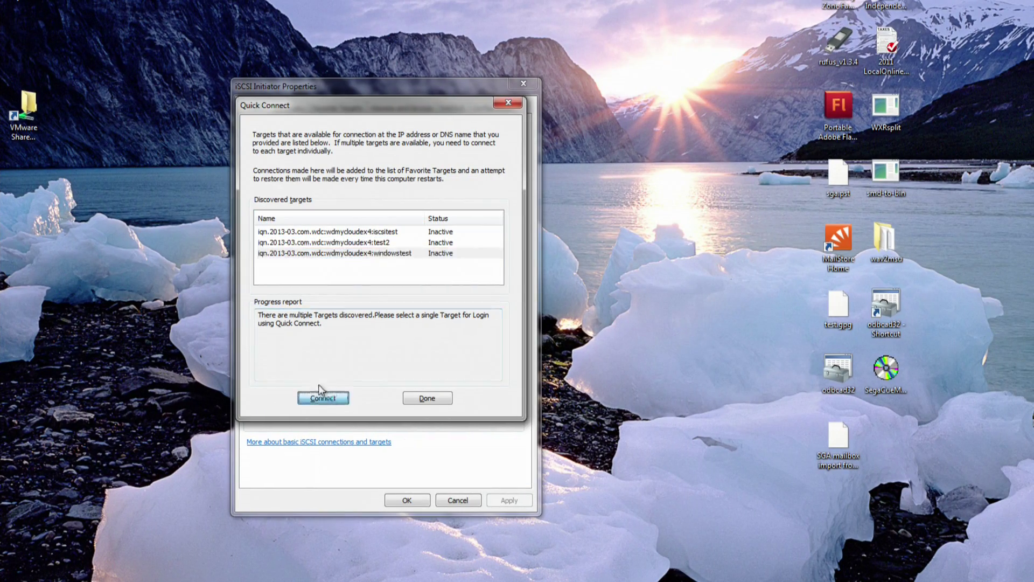
pyautogui.click(427, 399)
pyautogui.click(406, 499)
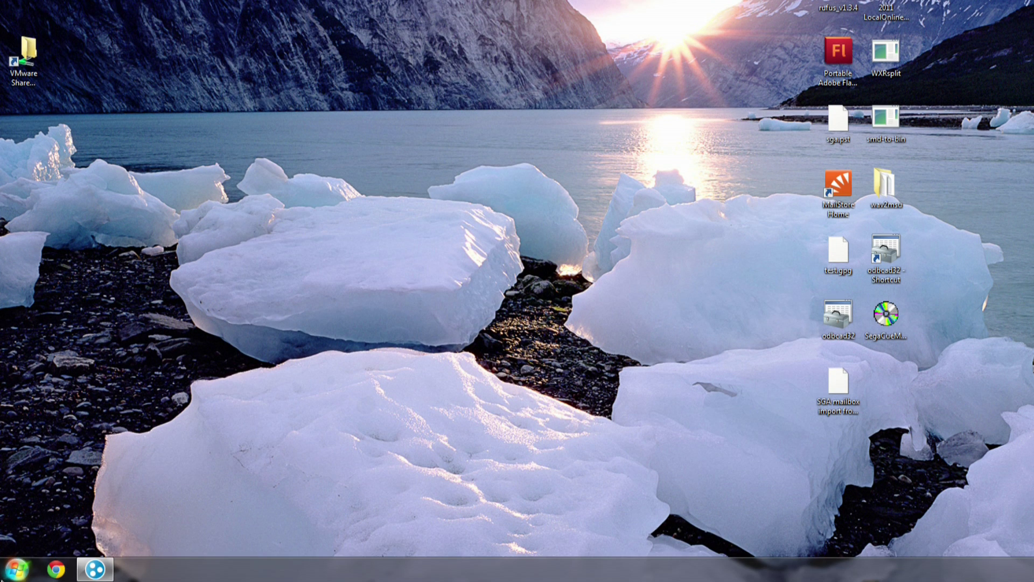
# Launch Computer Management from a Start menu search
pyautogui.click(11, 579)
pyautogui.write('compui')
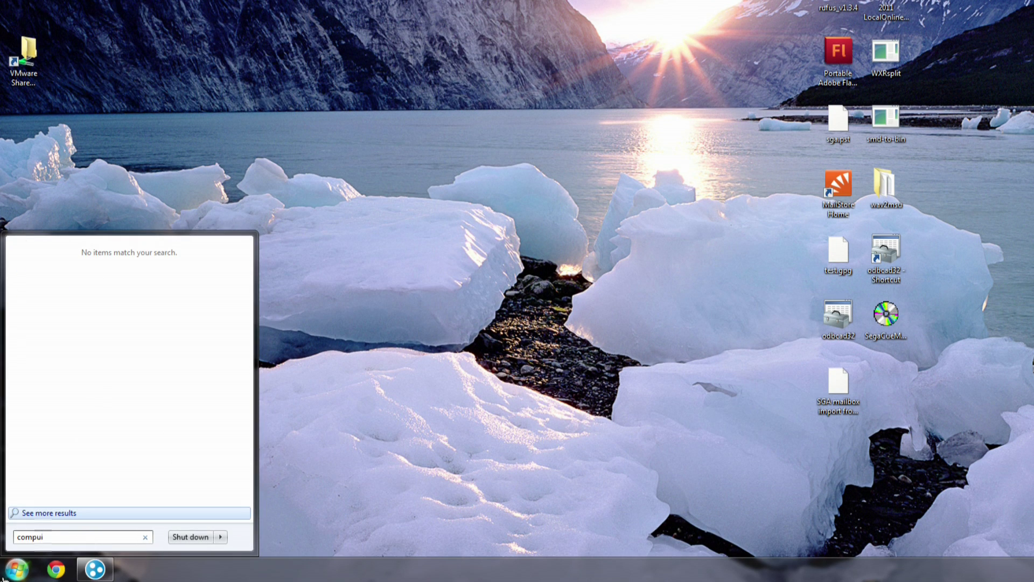
pyautogui.press('BackSpace')
pyautogui.press('Return')
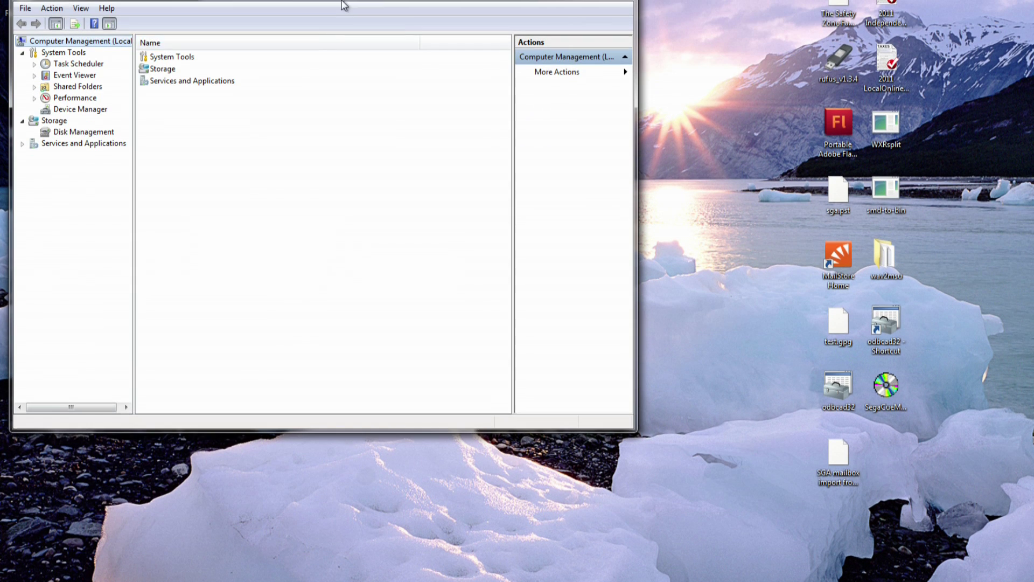
# In Disk Management, initialize the 23.28 GB Disk 1 with an MBR partition table
pyautogui.click(73, 132)
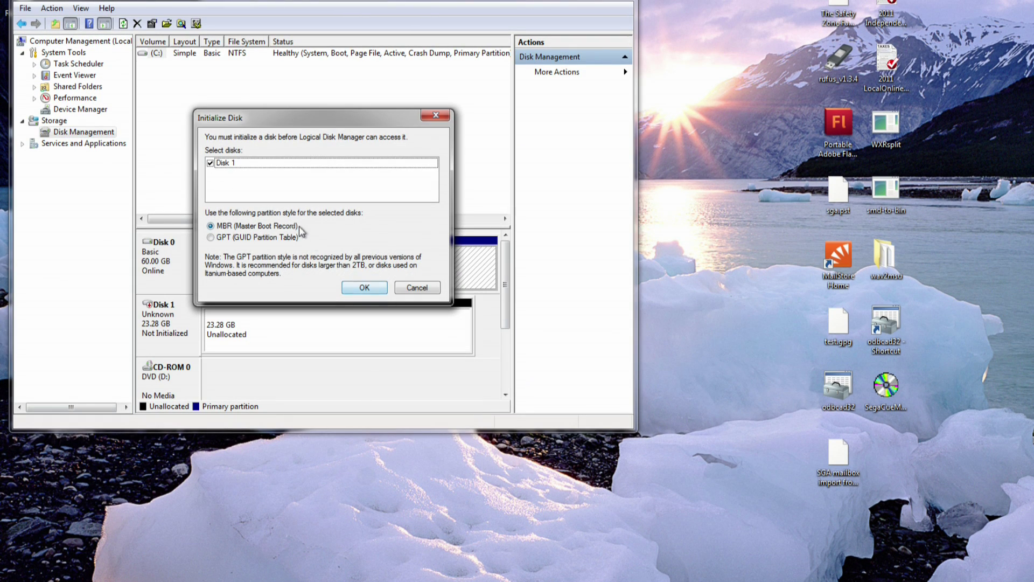
pyautogui.click(364, 287)
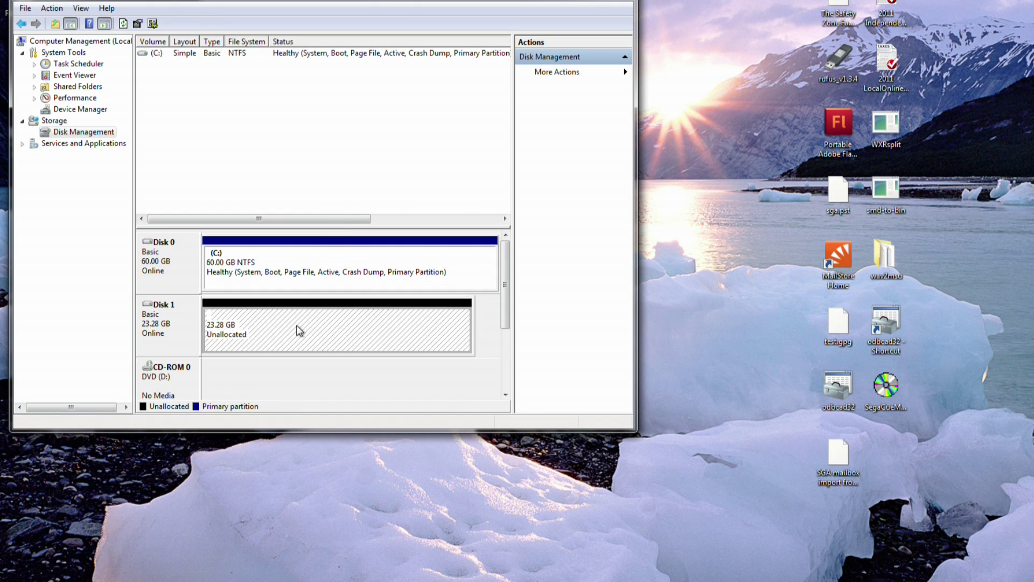
pyautogui.rightClick(299, 331)
# Create a full-size NTFS simple volume on Disk 1 with drive letter H and quick format
pyautogui.click(332, 335)
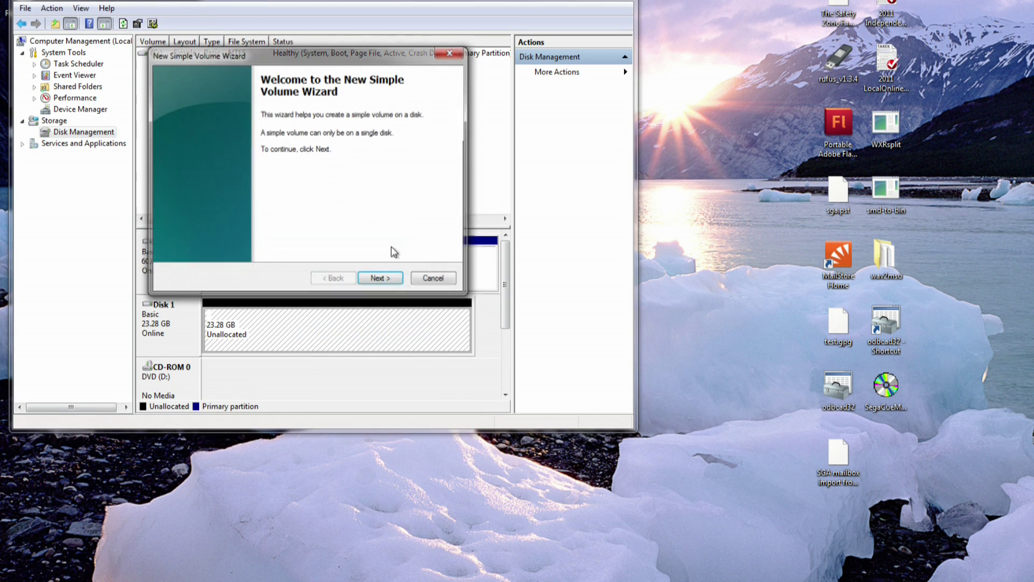
pyautogui.click(392, 279)
pyautogui.click(390, 279)
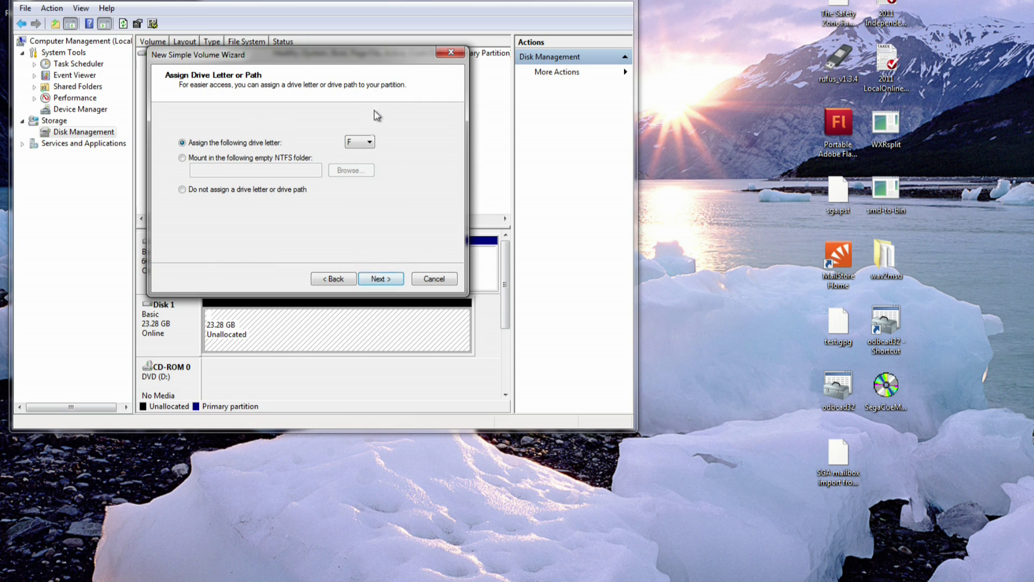
pyautogui.click(368, 142)
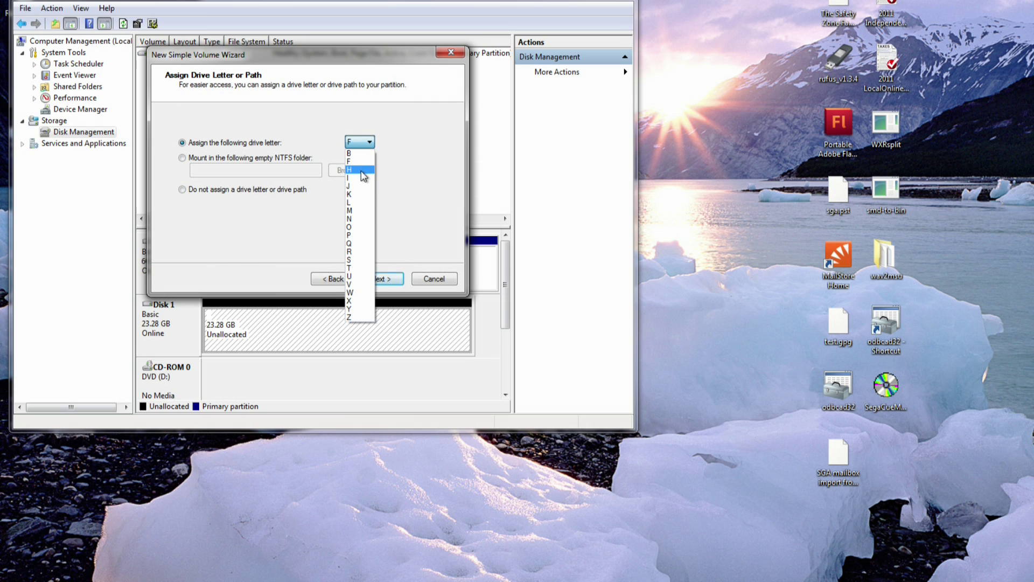
pyautogui.click(361, 170)
pyautogui.click(381, 279)
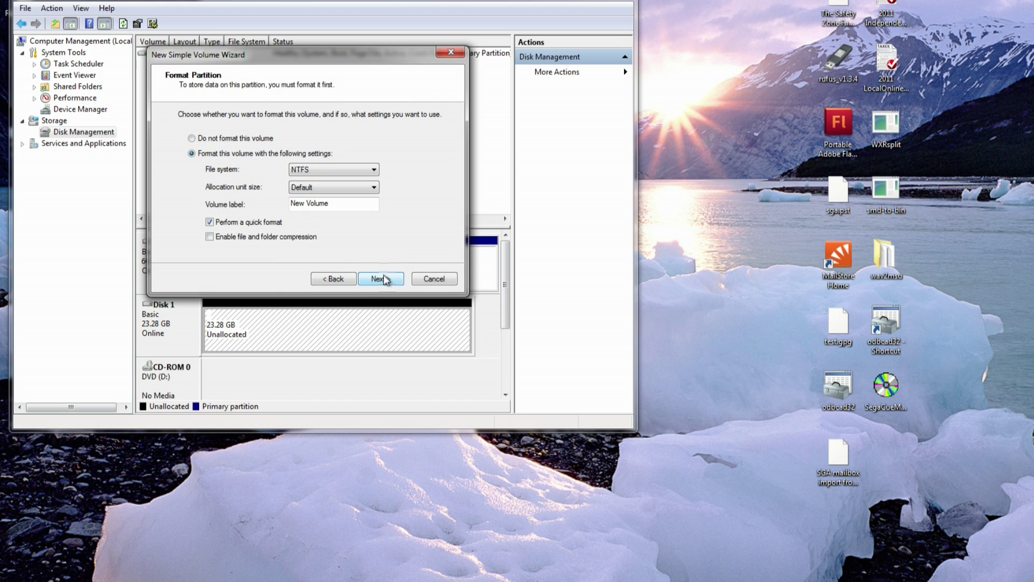
pyautogui.click(381, 279)
pyautogui.click(381, 279)
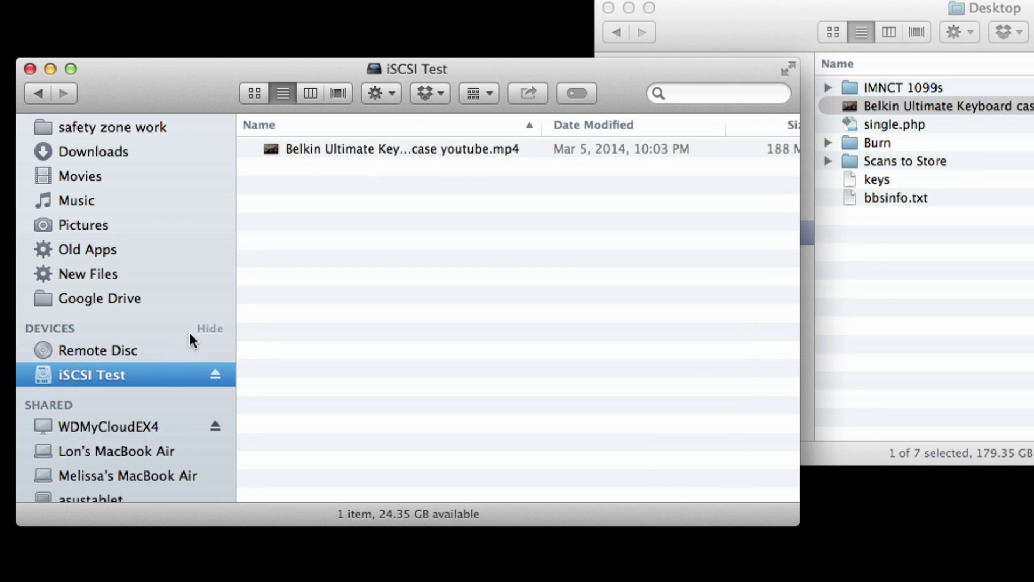
# Move Belkin Ultimate Keyboard case youtube.mp4 from the iSCSI Test drive to the Trash
pyautogui.click(316, 153)
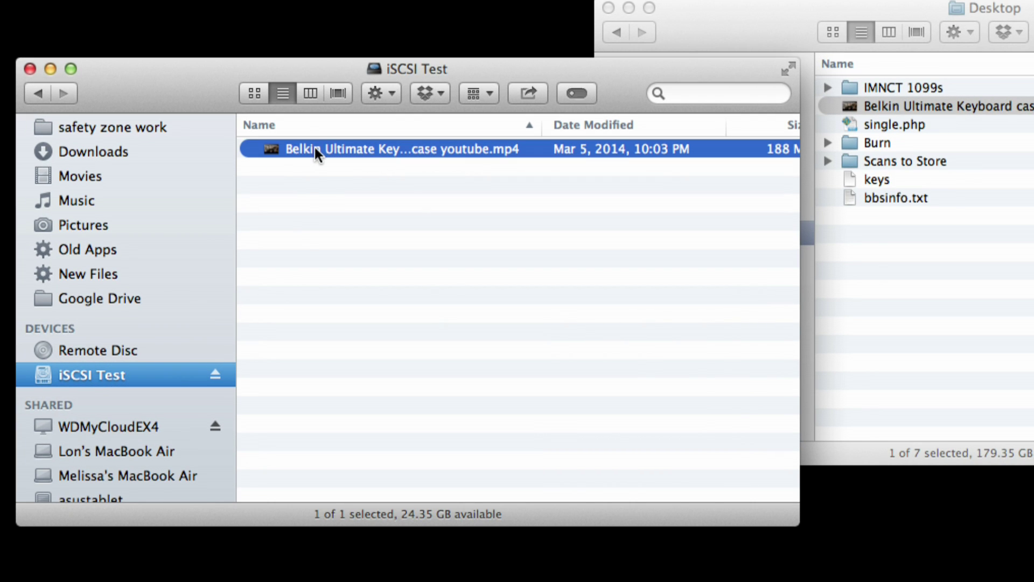
pyautogui.press('super+BackSpace')
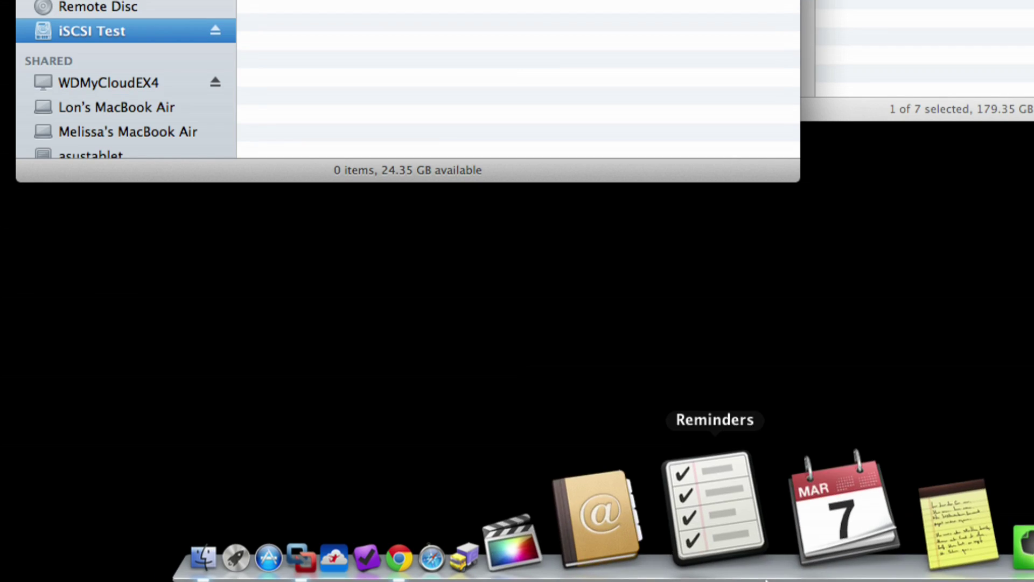
# Open the Trash from the Dock to show the deleted Belkin video
pyautogui.click(980, 559)
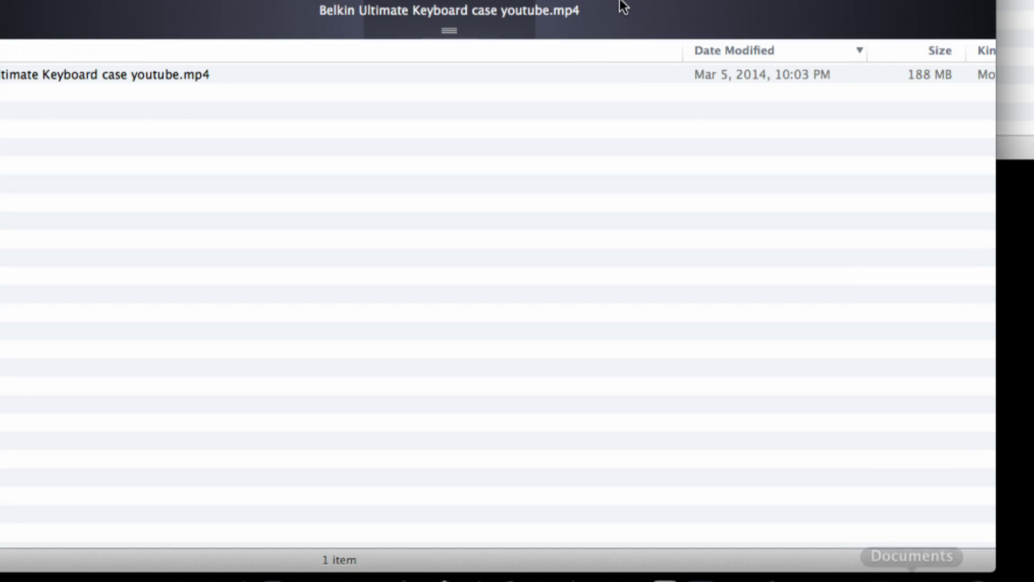